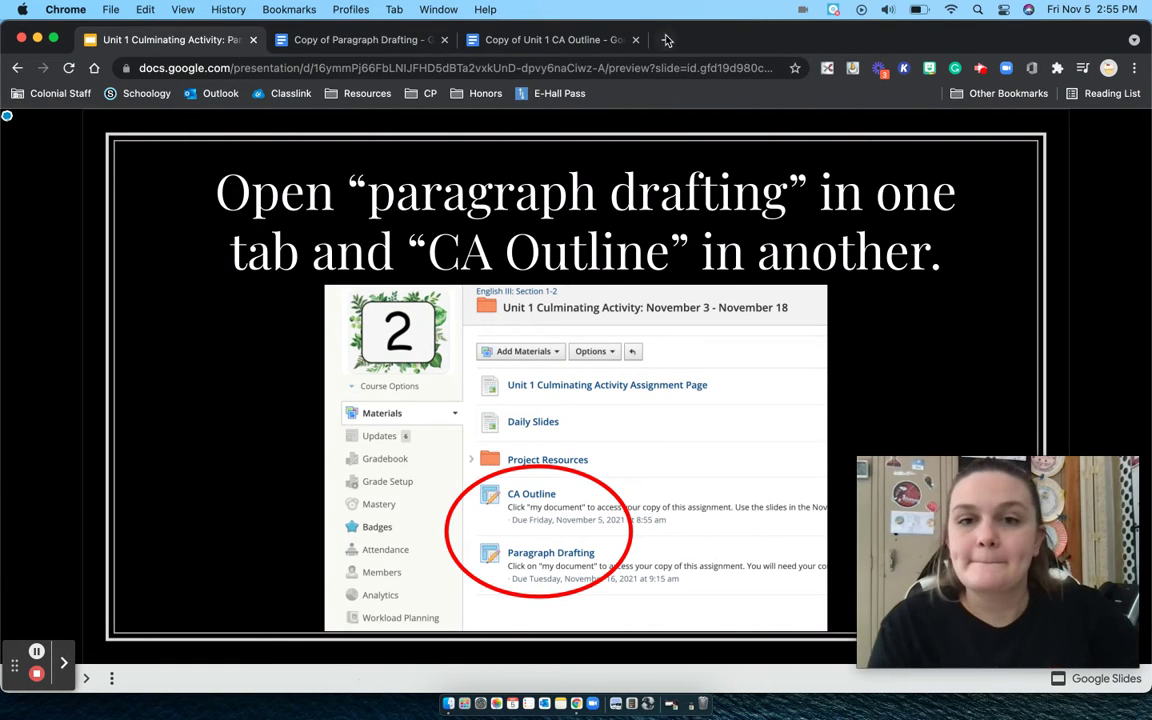
Step: Place the Unit 1 CA Outline and the Paragraph Drafting document in two side-by-side browser windows
left_click(827, 68)
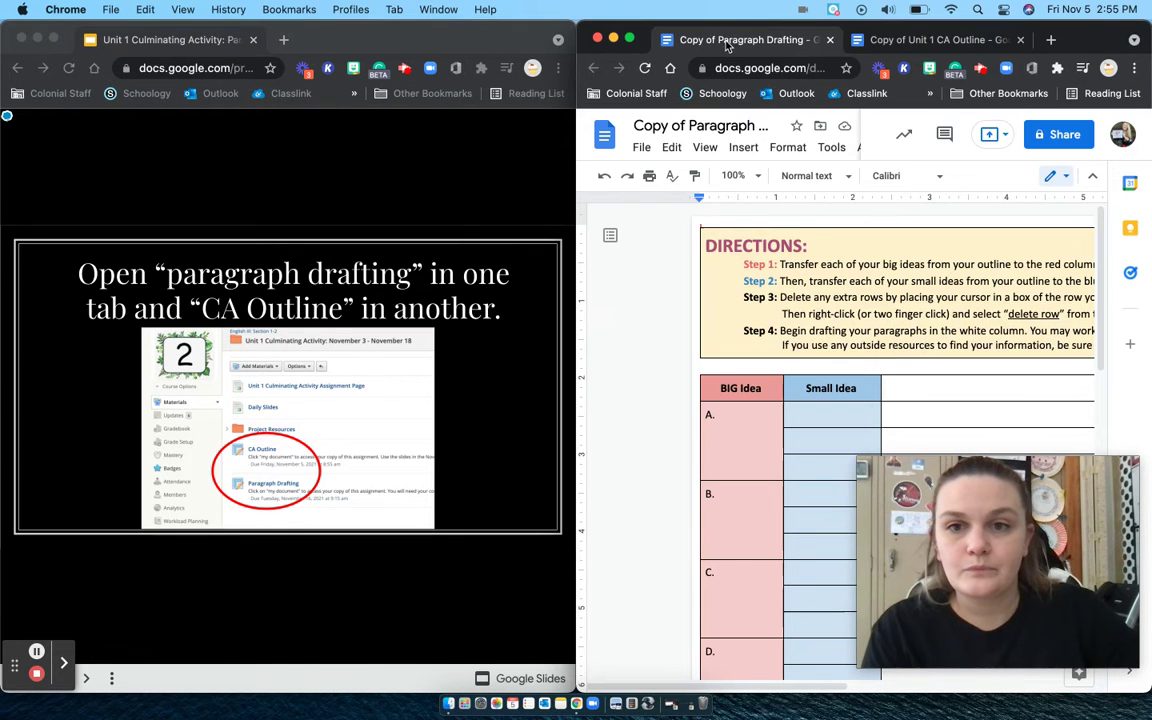
left_click_drag(918, 42, 426, 44)
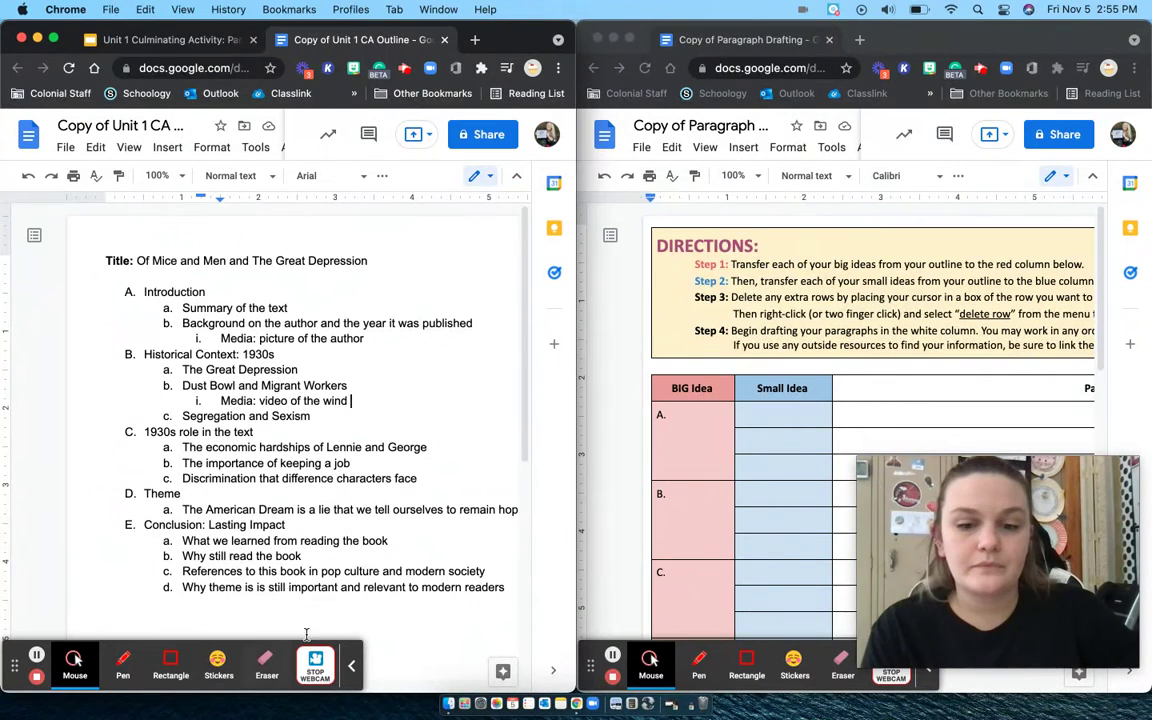
left_click(351, 665)
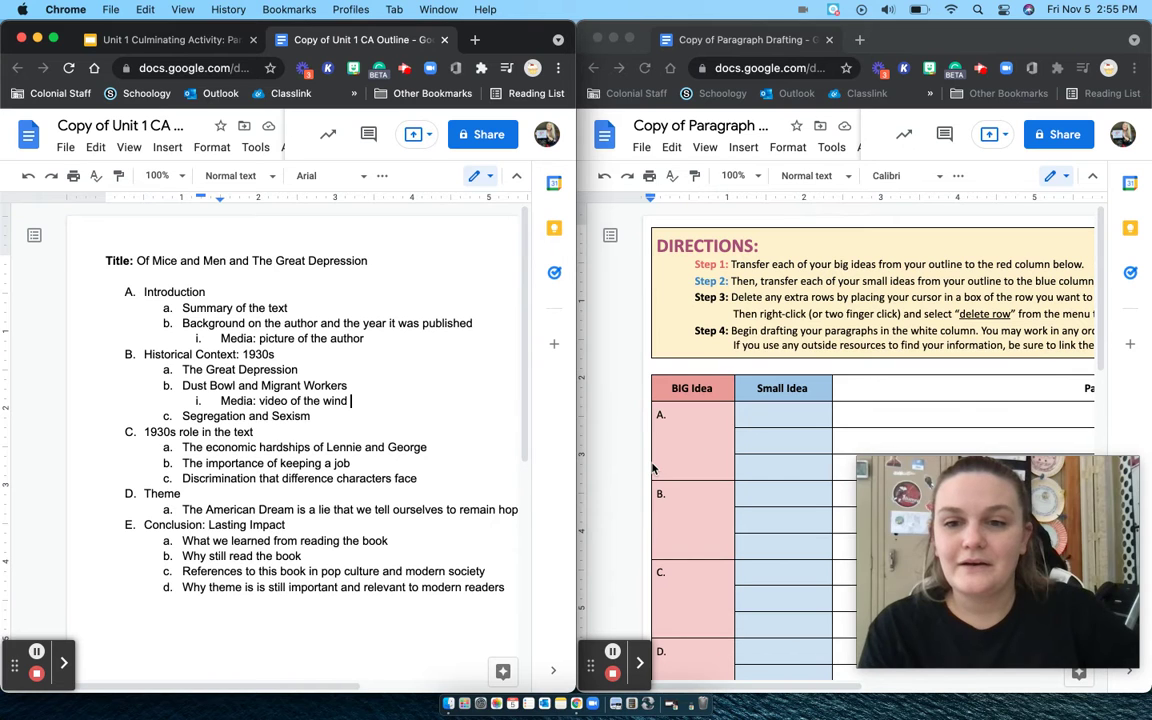
Step: Enter "Introduction" as big idea A in the red column of the Paragraph Drafting table
scroll(652, 468, "right", 2)
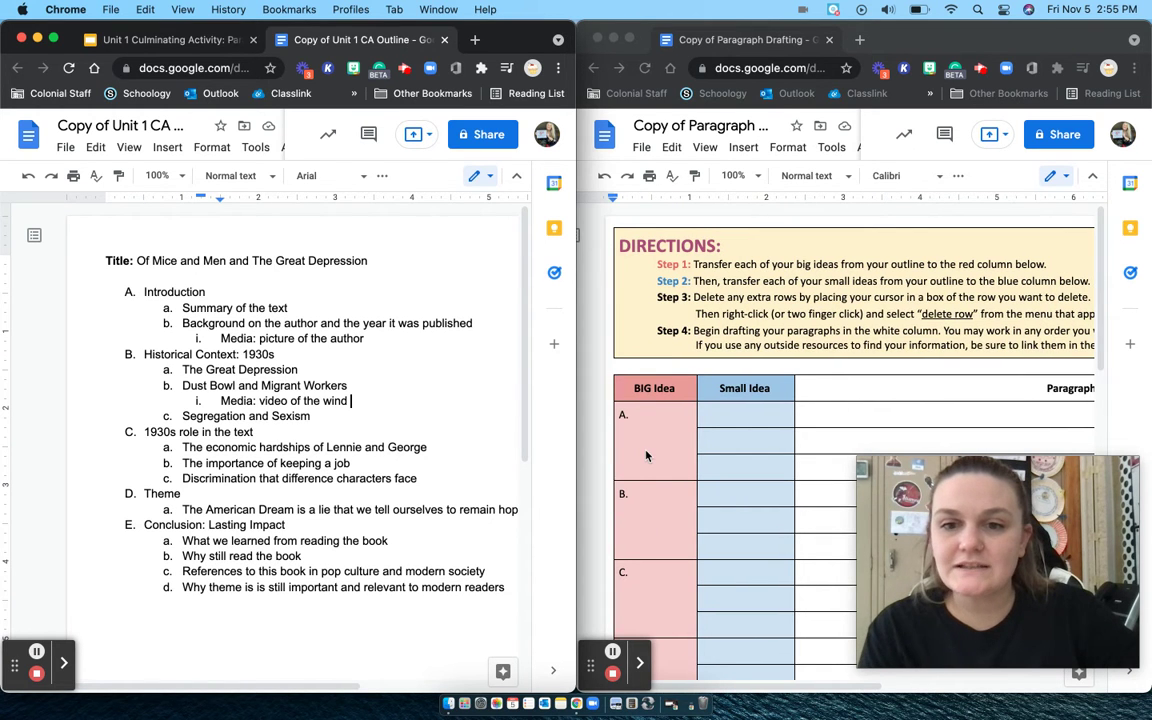
scroll(646, 456, "right", 2)
scroll(646, 456, "down", 1)
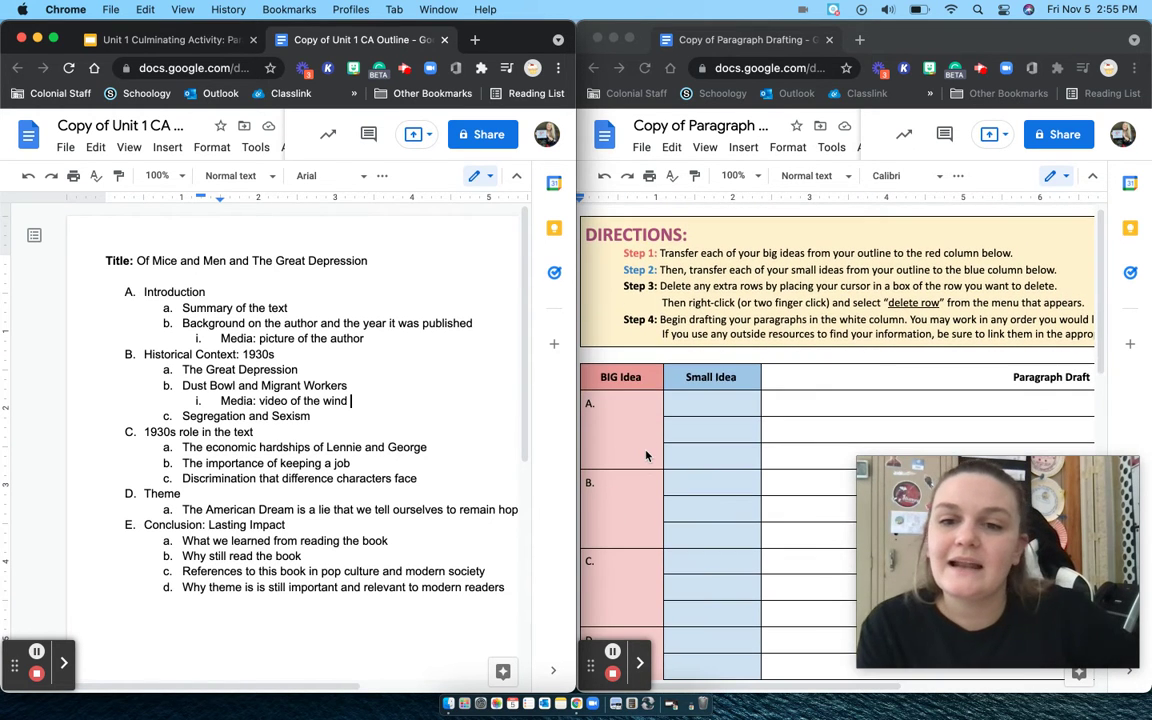
scroll(646, 456, "down", 2)
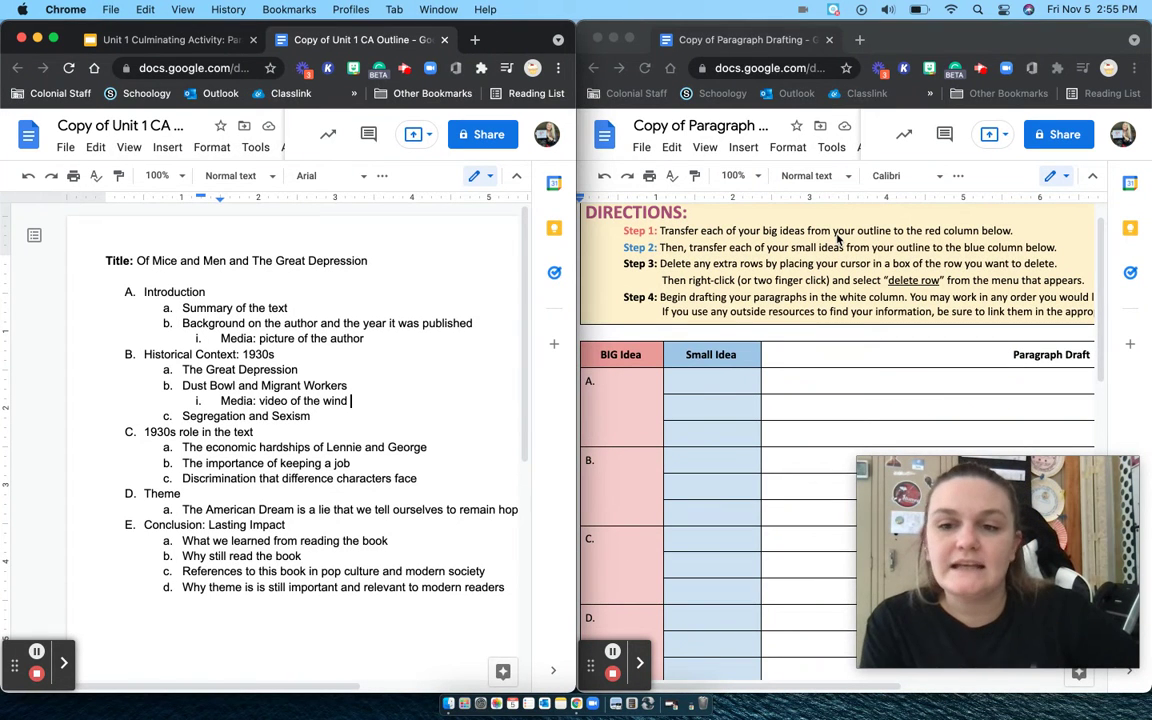
left_click(611, 383)
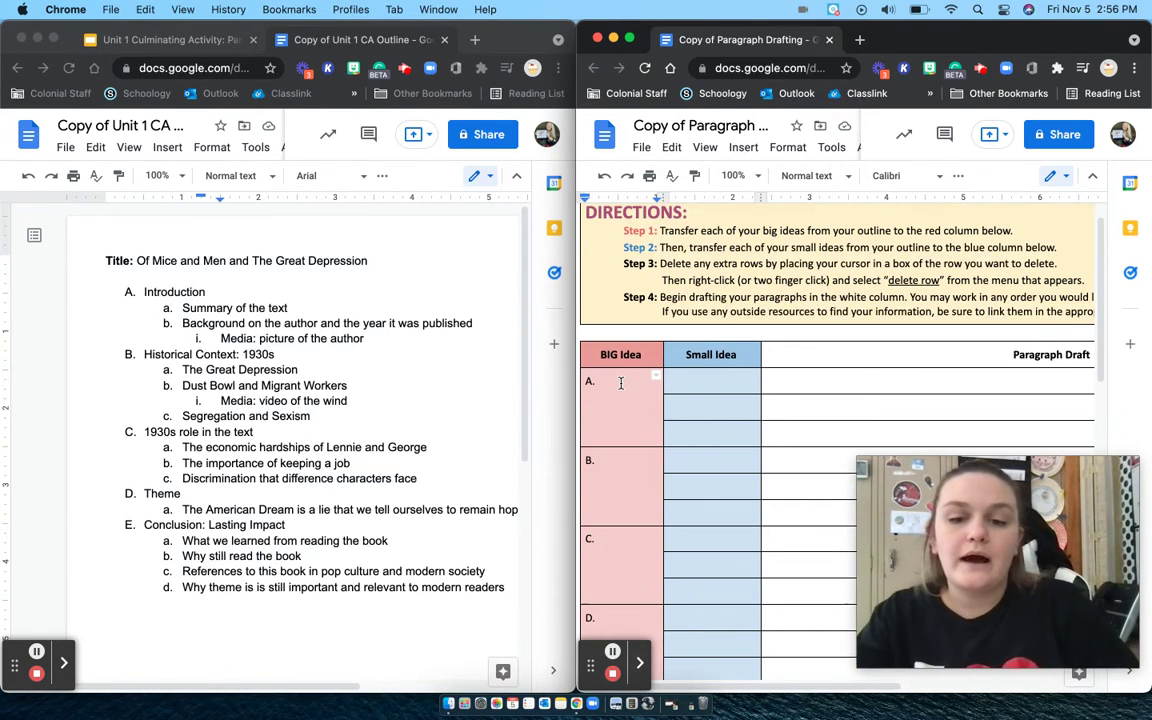
type("In")
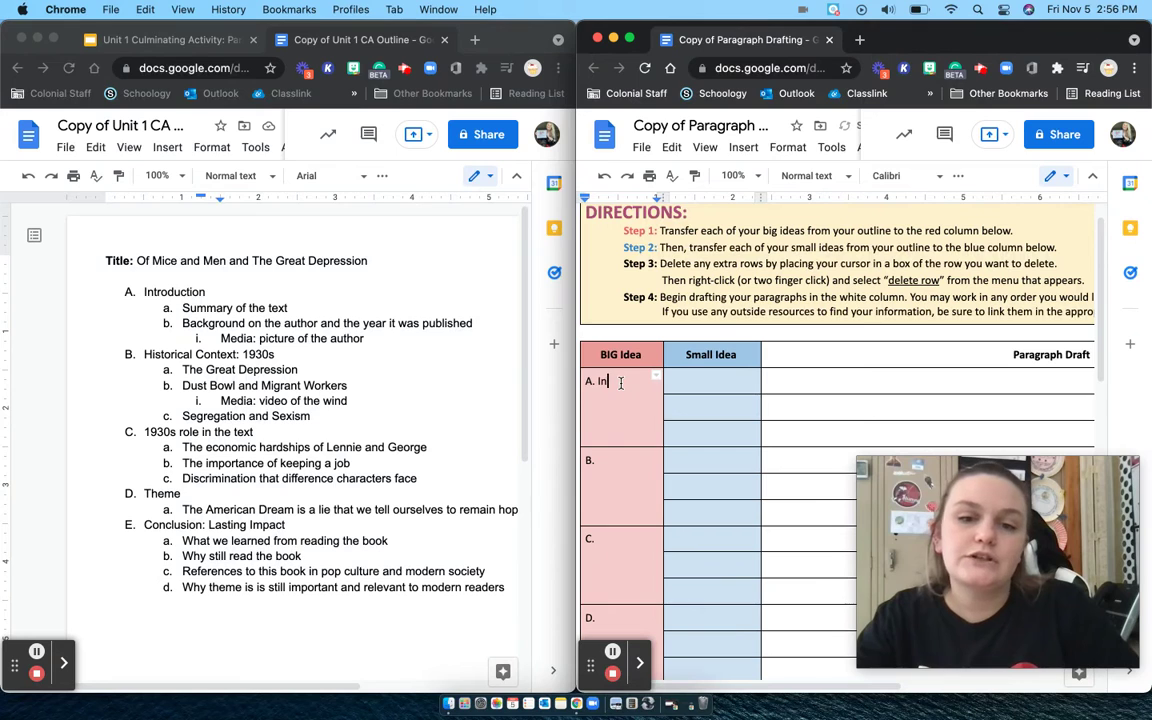
type("troduction")
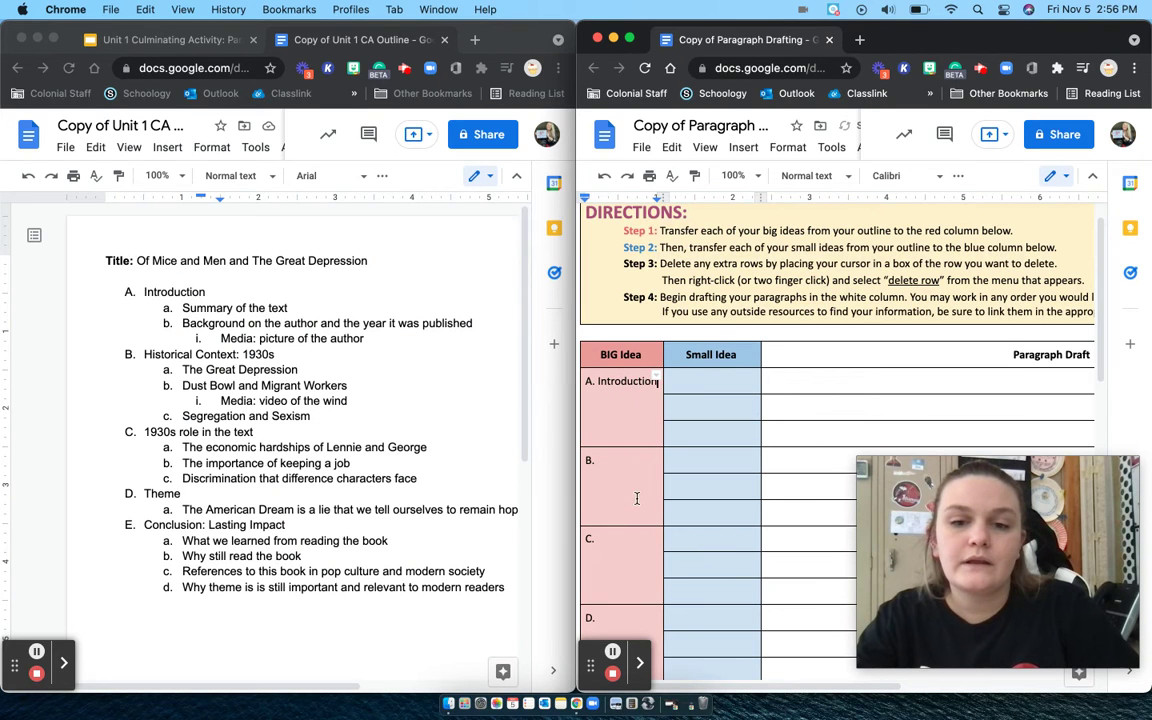
Step: Fill in big idea B of the drafting table with "Historical Context: 1930s" from the outline
left_click(629, 482)
type("Histori")
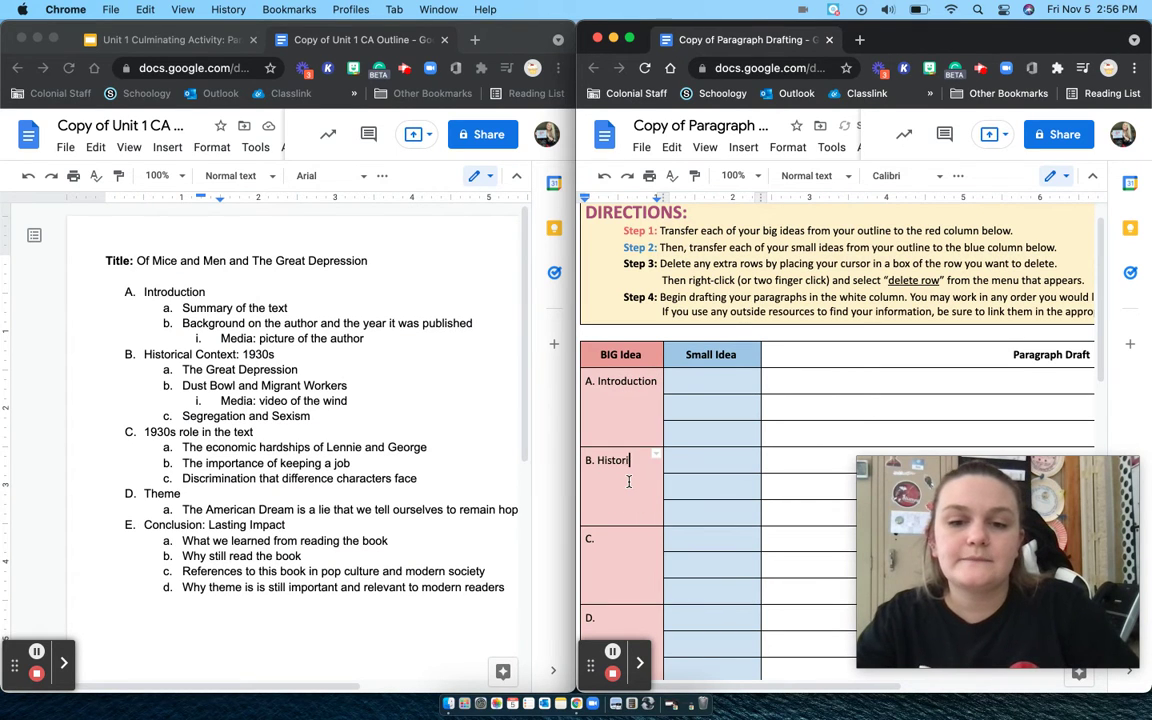
type("cal Context")
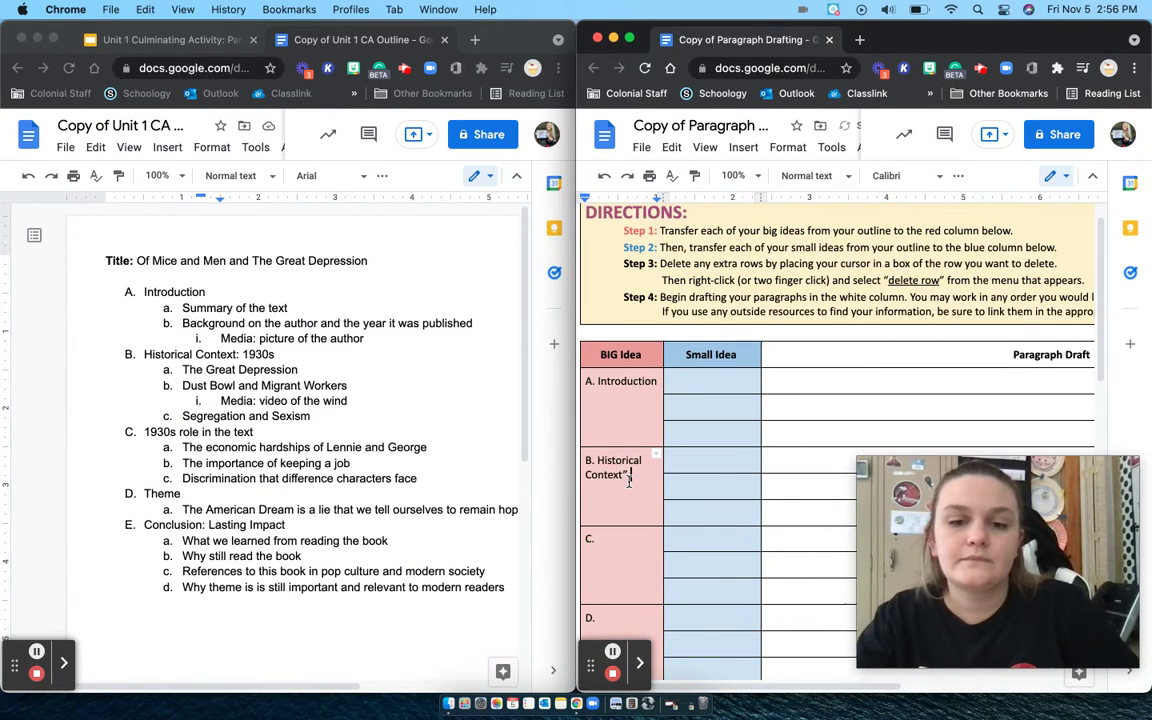
type(": 19")
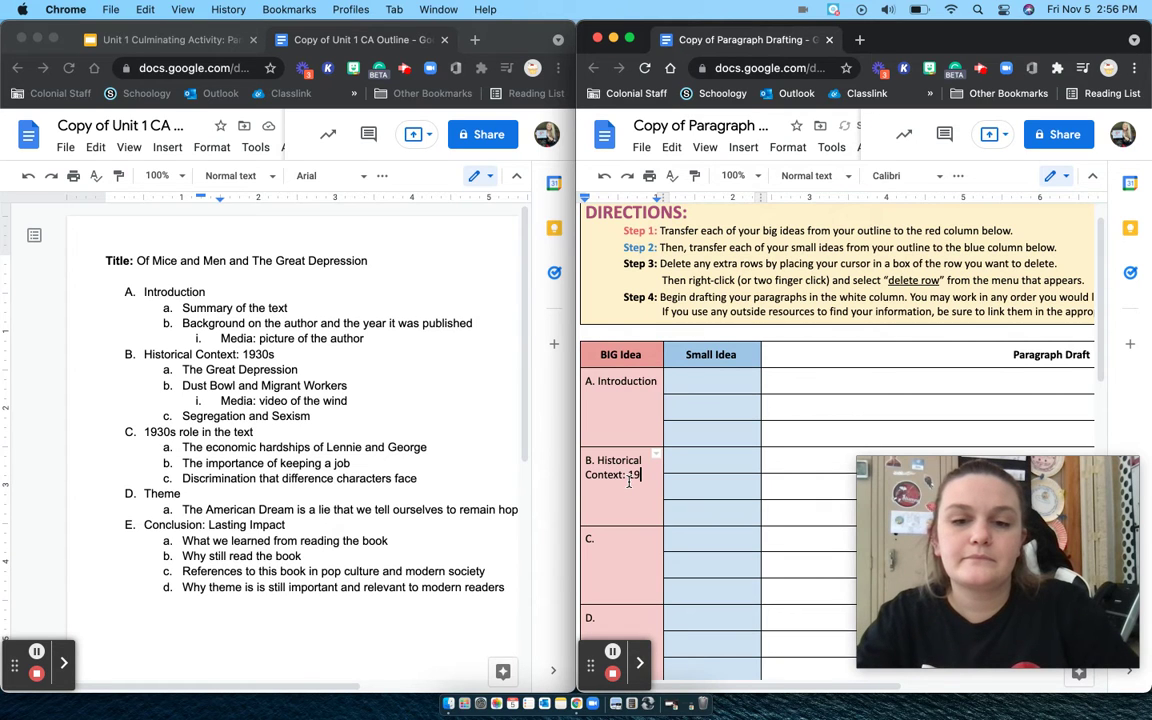
type("30s")
Step: Enter "1930s Role in the Text" as big idea C and "Theme" as big idea D
left_click(621, 551)
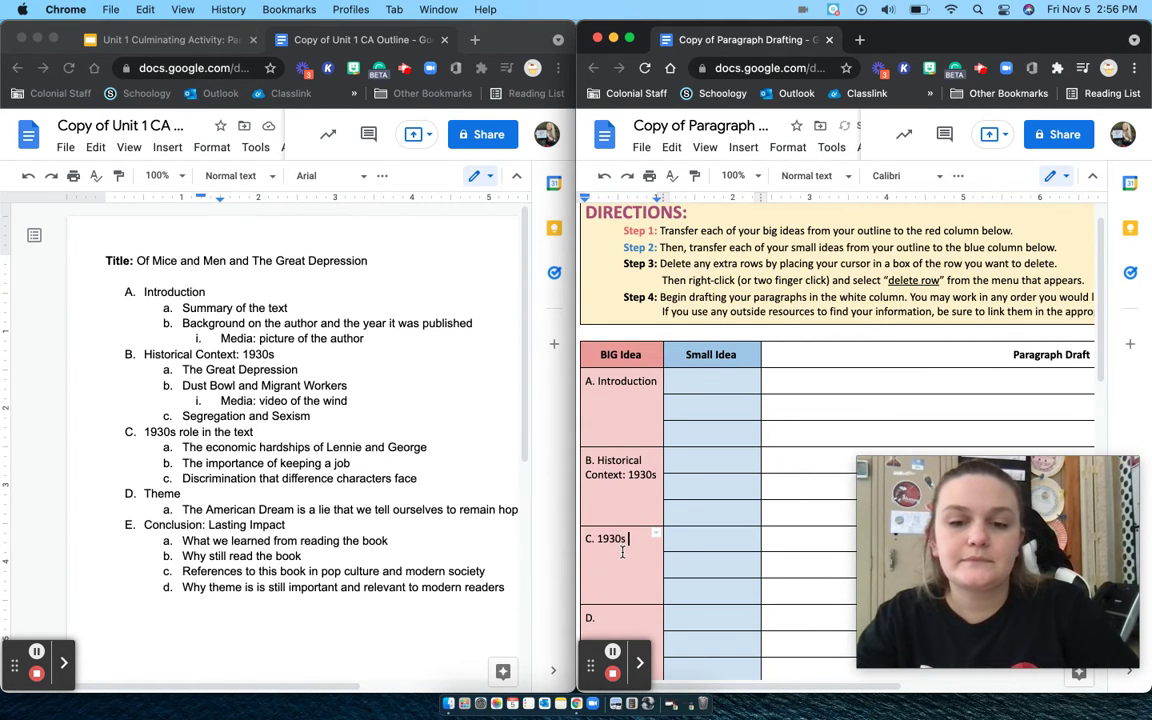
type("1930s Role in the Text")
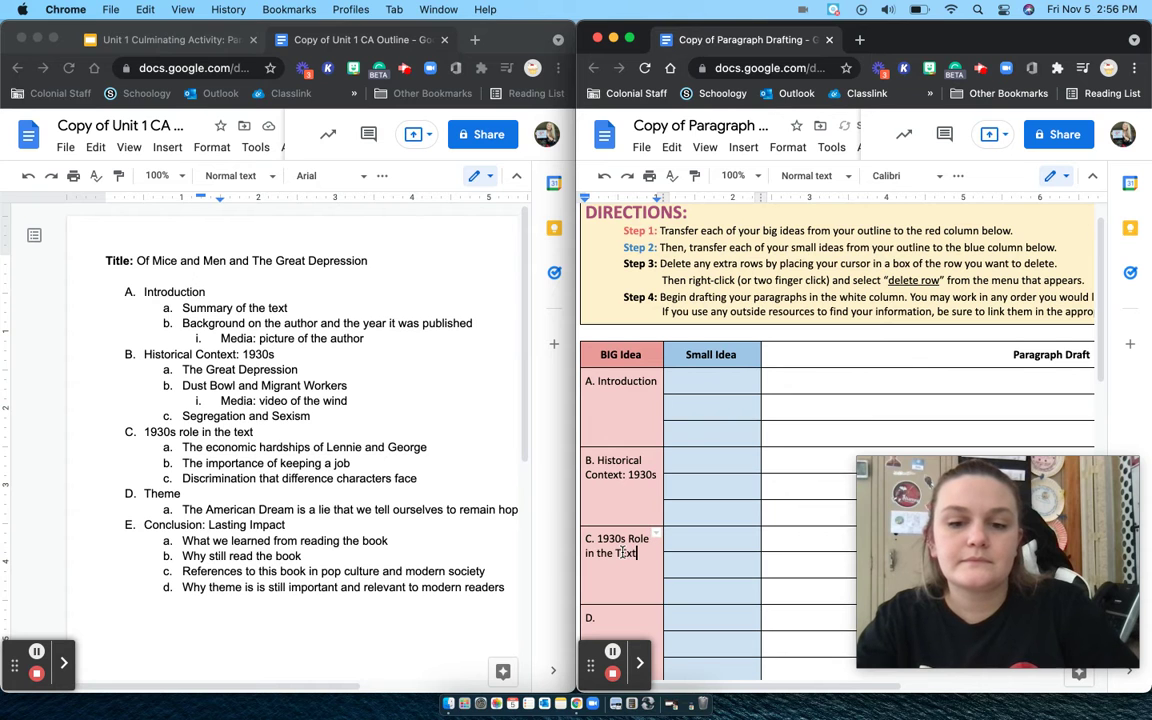
scroll(622, 552, "down", 3)
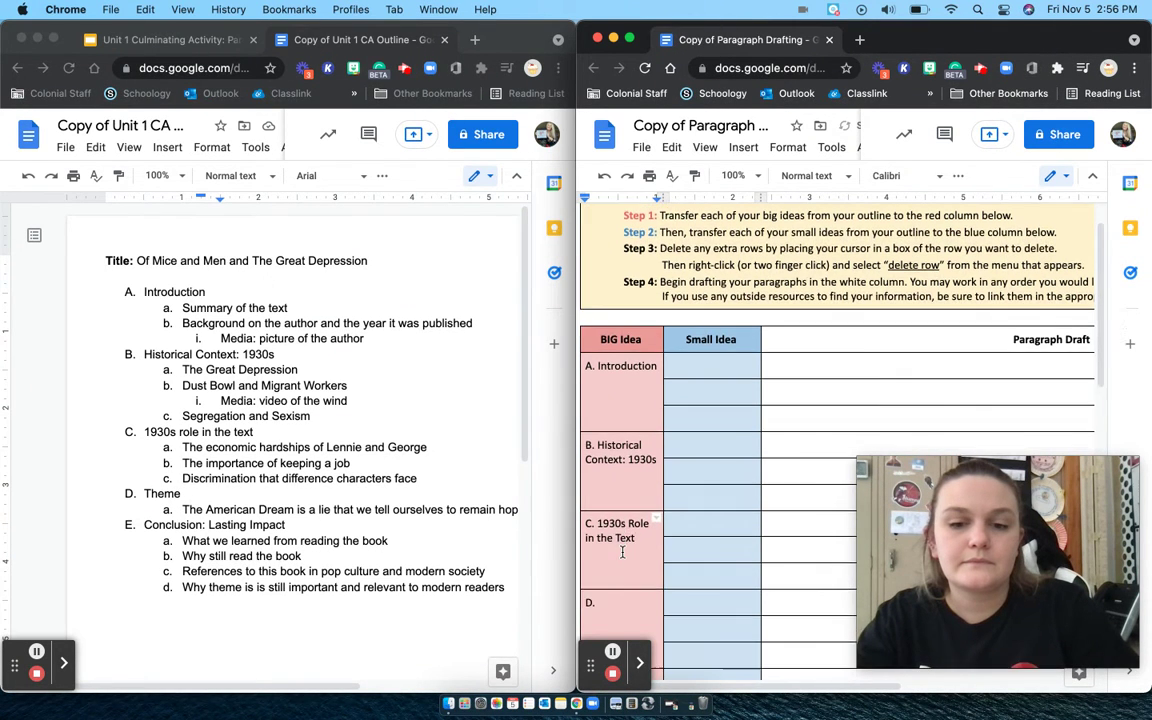
left_click(617, 503)
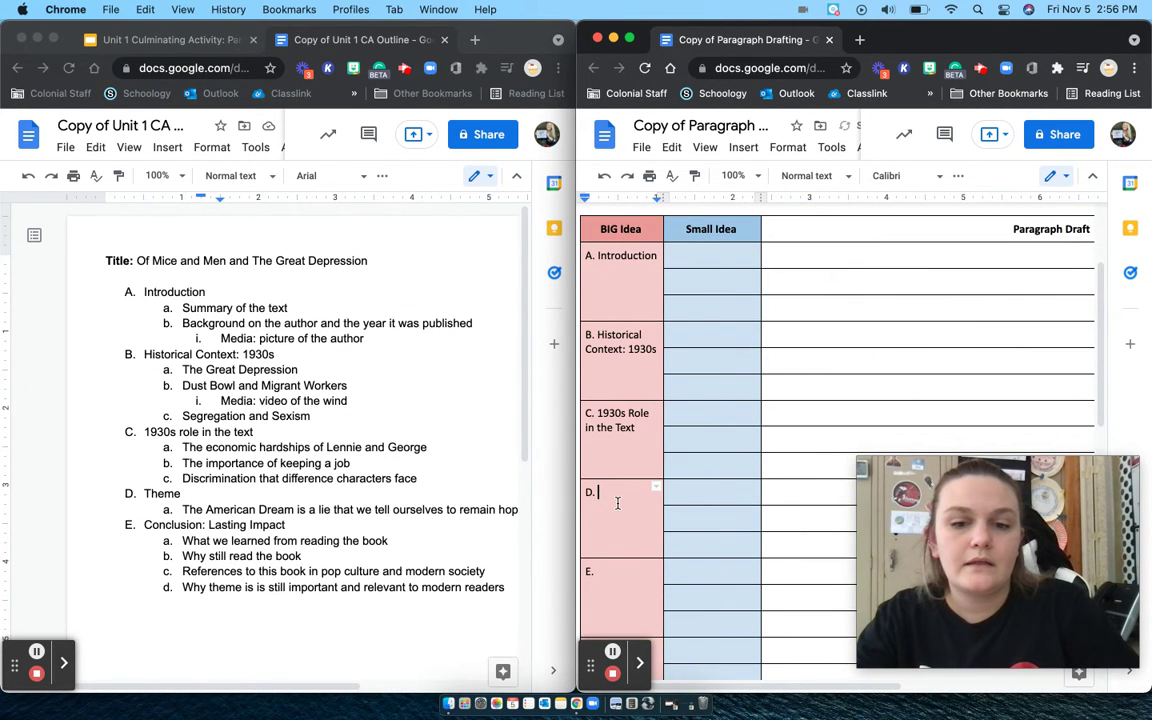
type("Theme")
Step: Fill in big idea E of the drafting table with "Conclusion: Lasting impact"
left_click(615, 574)
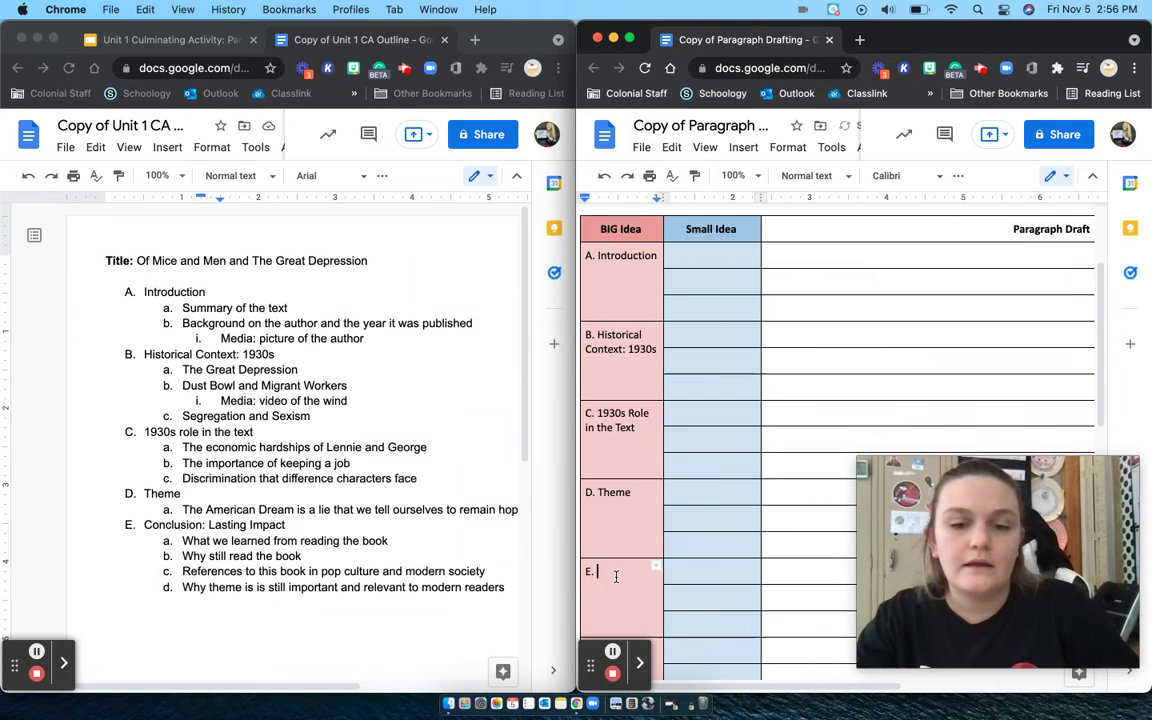
type("Conclusion: Lasting i")
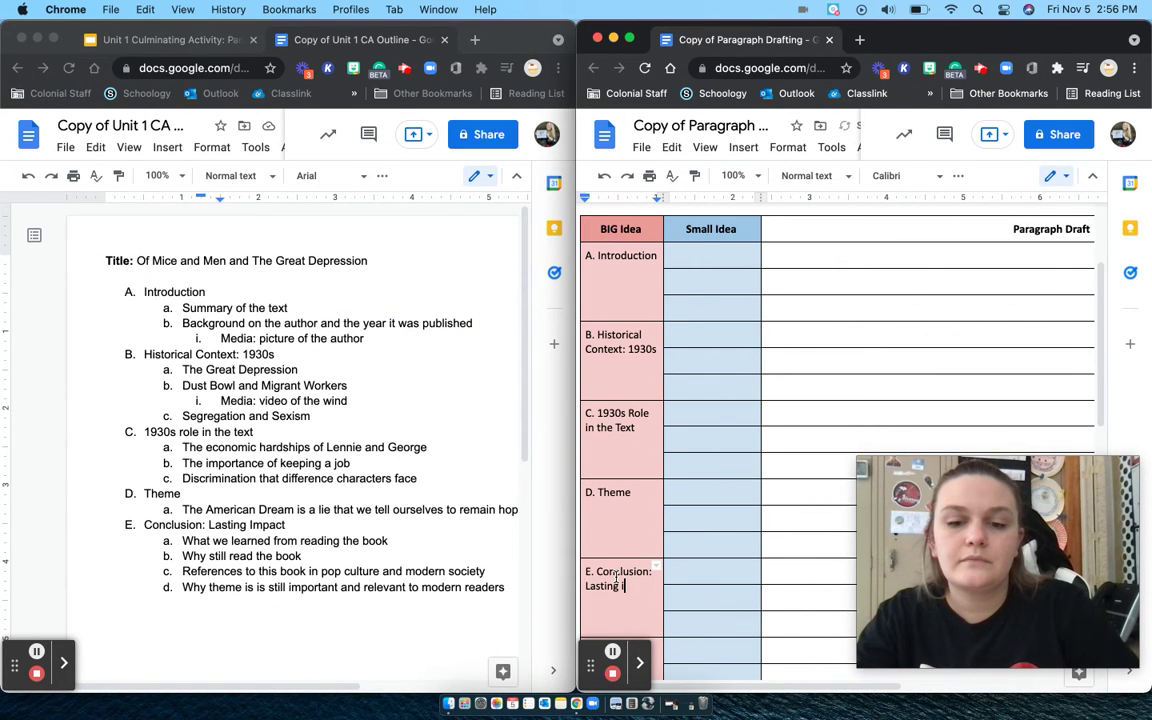
type("mpact")
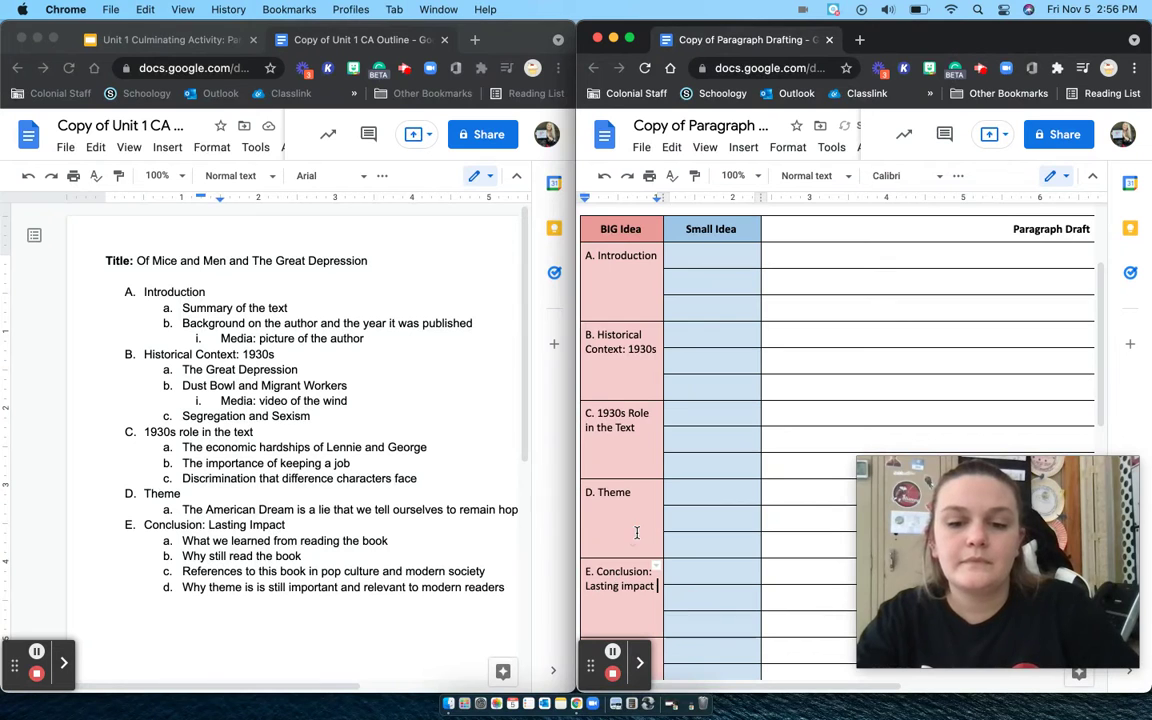
key("Down")
type("F.")
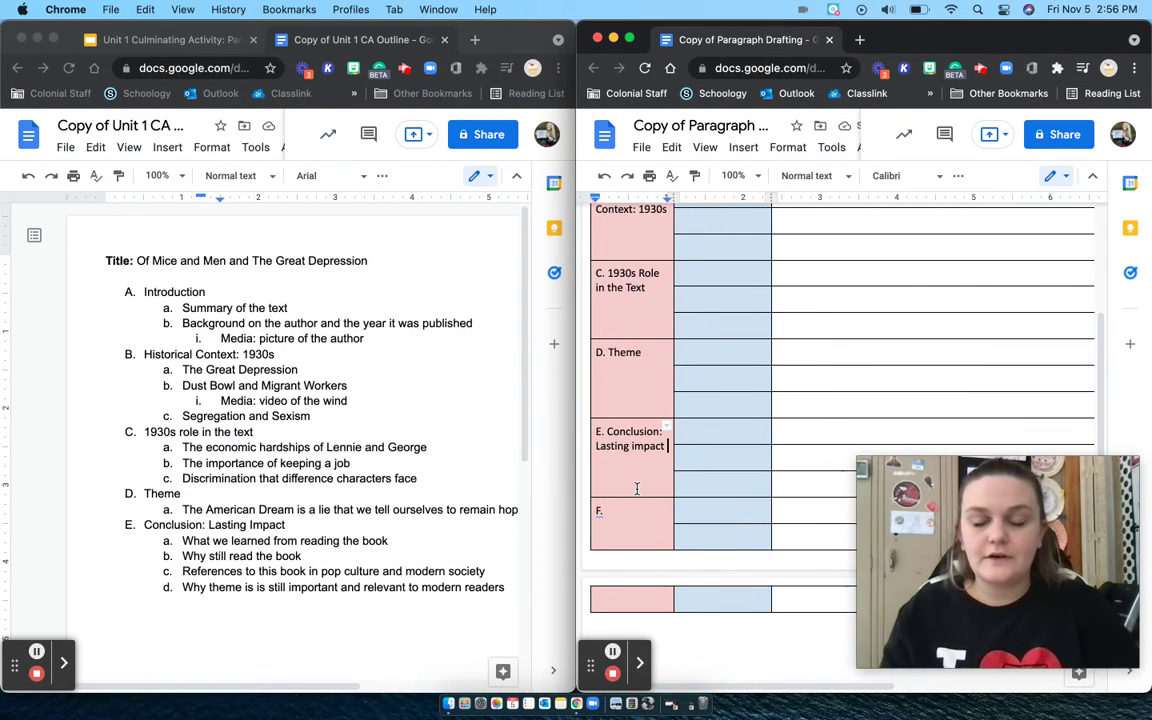
Step: Enter the Introduction's small ideas in the blue column: "Summary of the text" and "Background on the author/year"
scroll(637, 488, "up", 3)
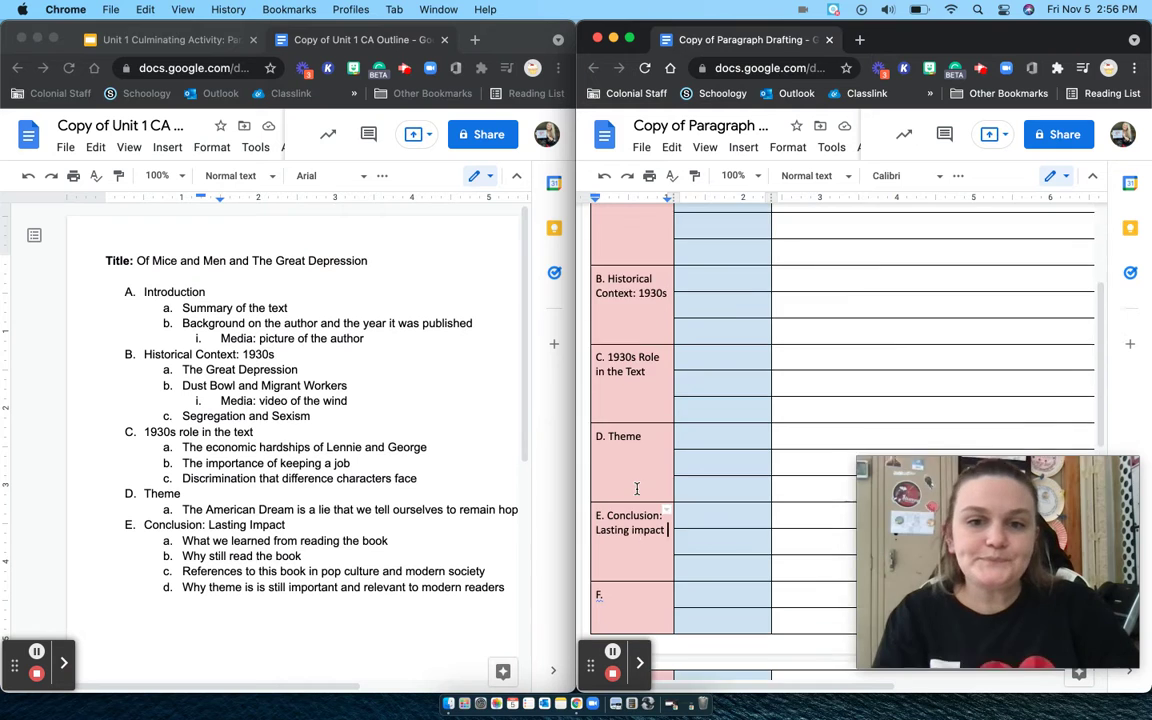
scroll(637, 480, "up", 1)
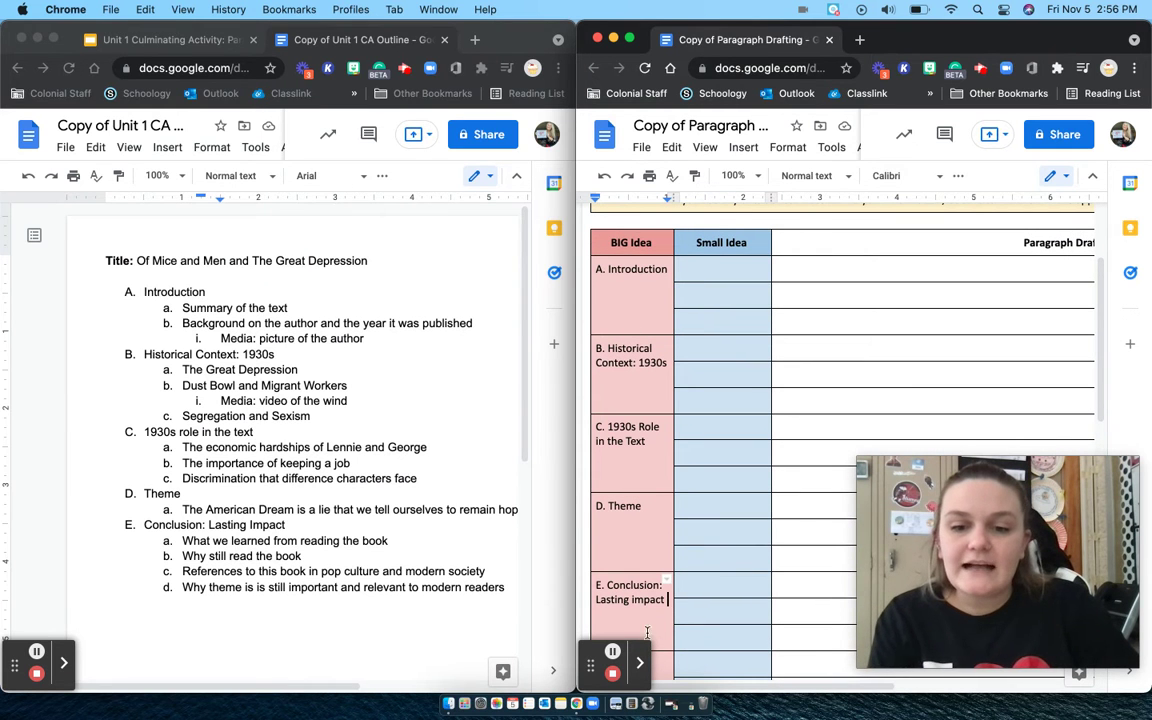
scroll(719, 270, "up", 3)
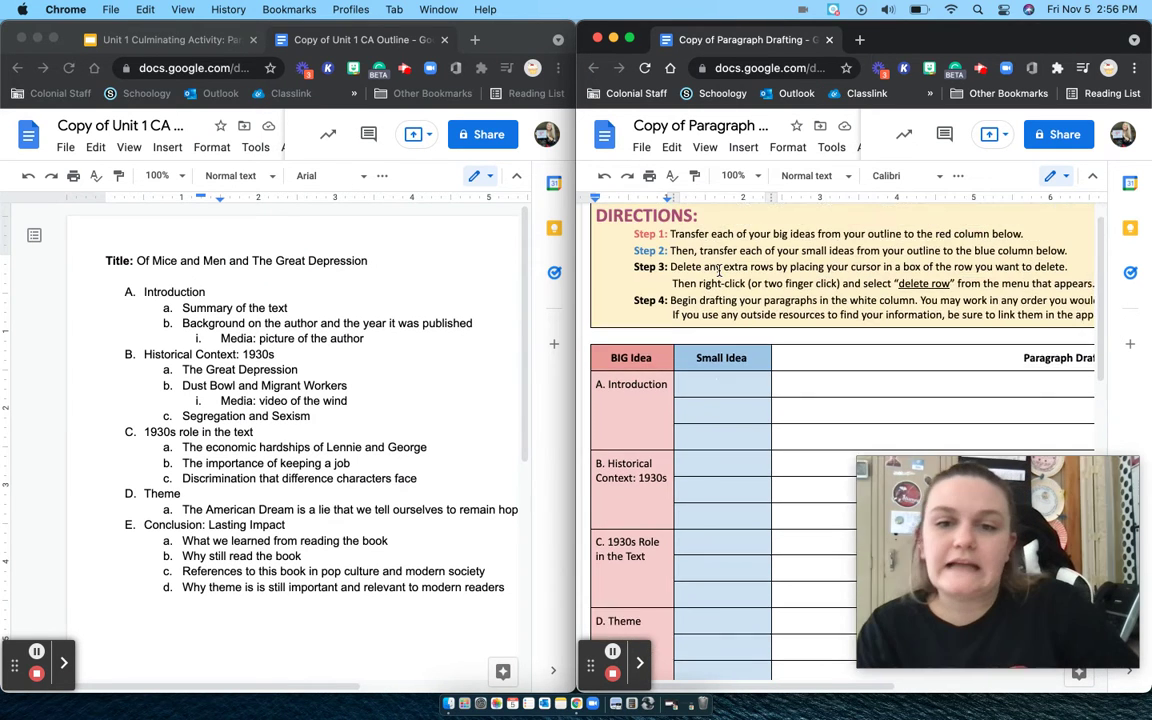
scroll(719, 270, "up", 1)
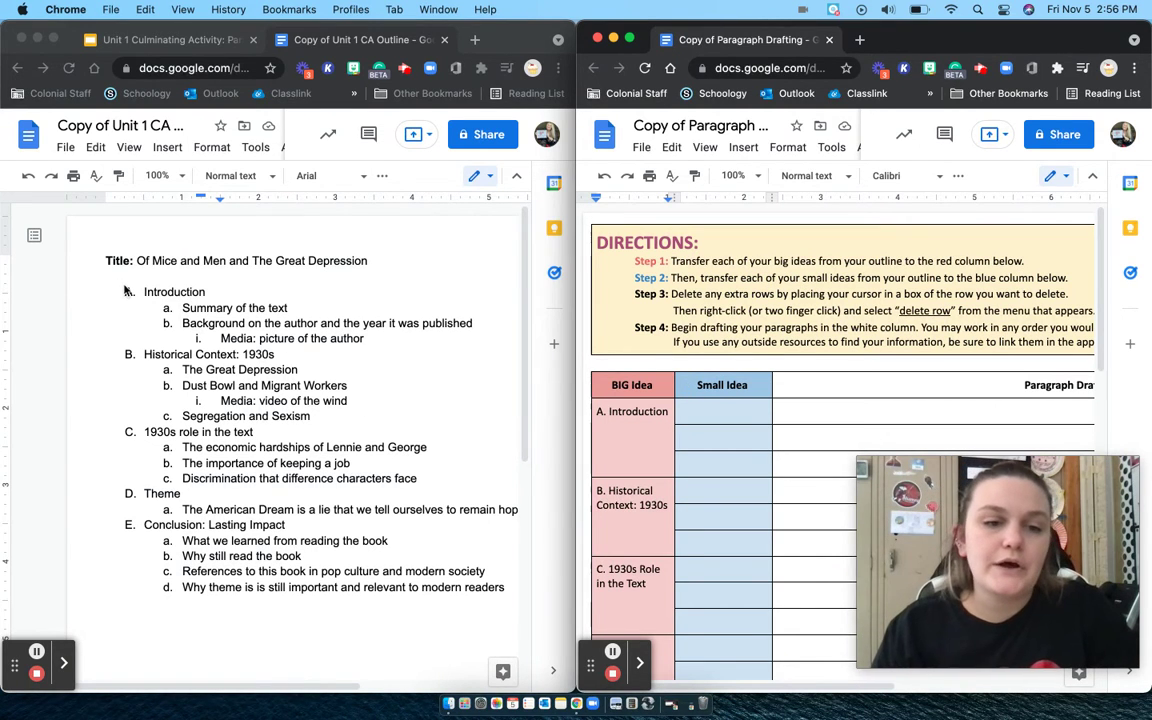
left_click(698, 412)
type("summary of the text")
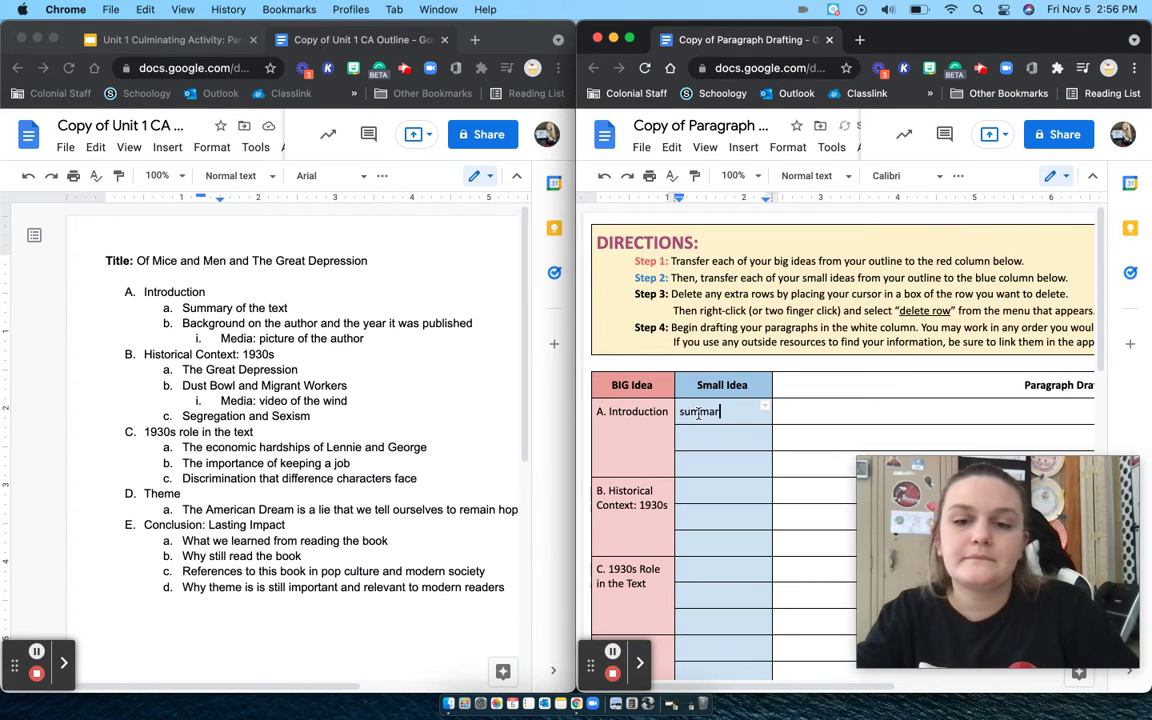
key("Down")
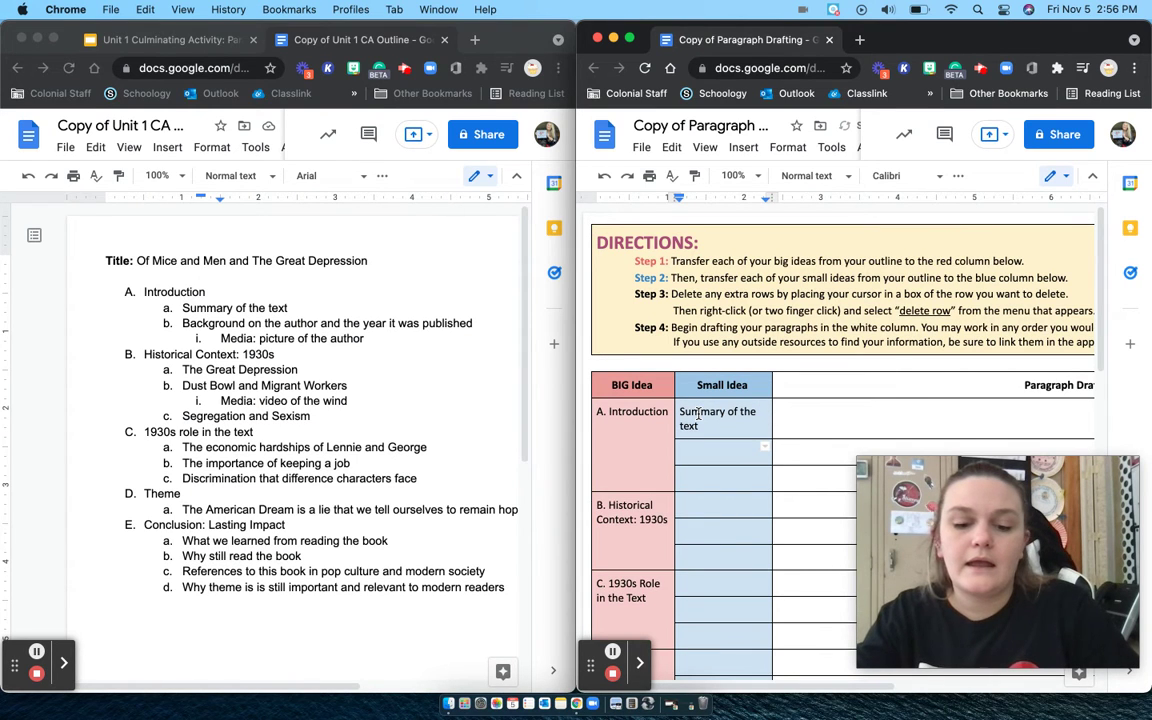
type("backgrou")
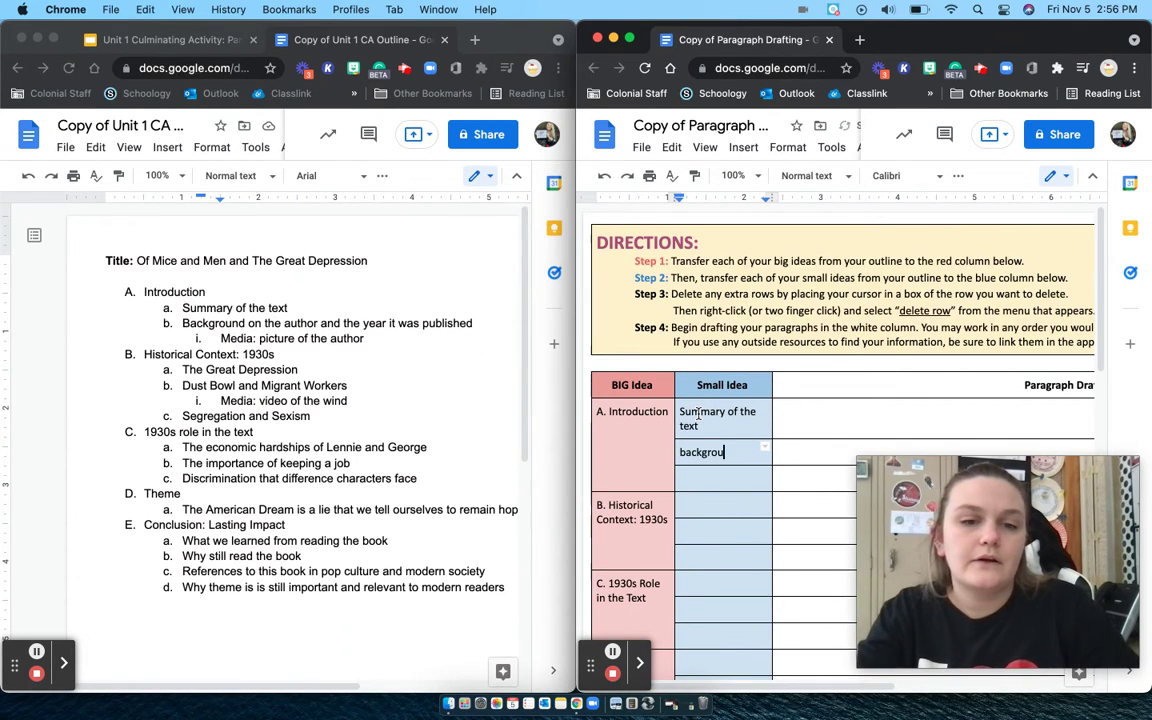
type("nd on the author/year")
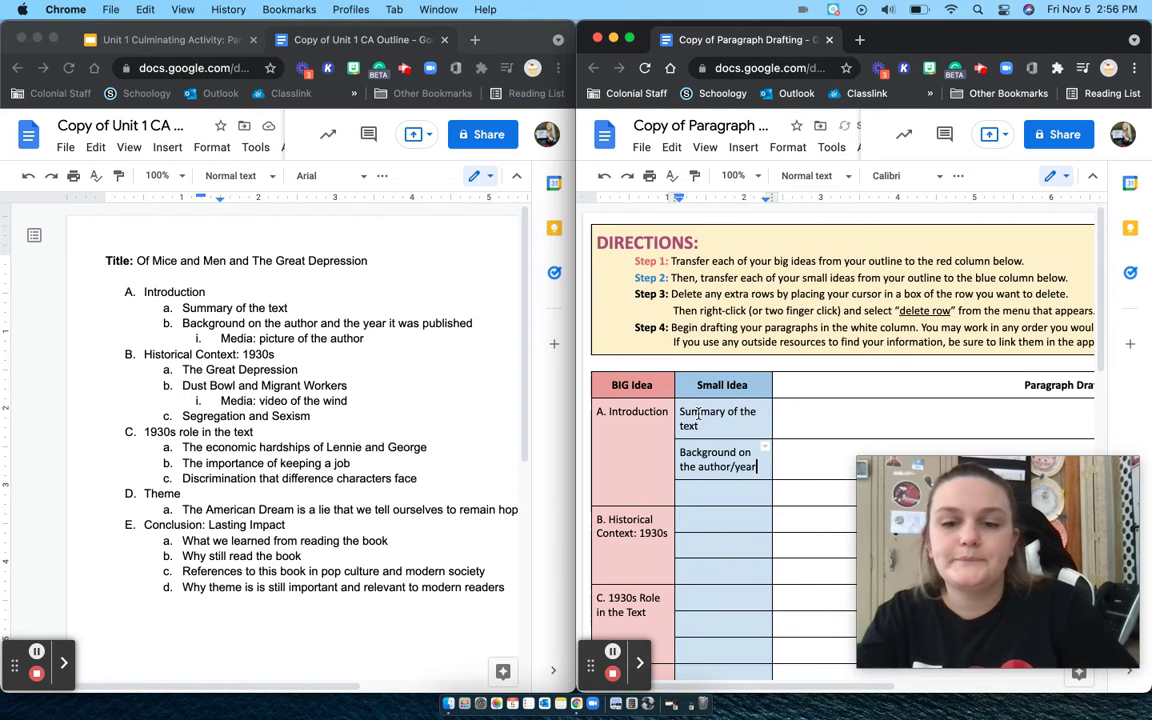
Step: Enter "The great depression" as the first small idea for Historical Context: 1930s
left_click(701, 516)
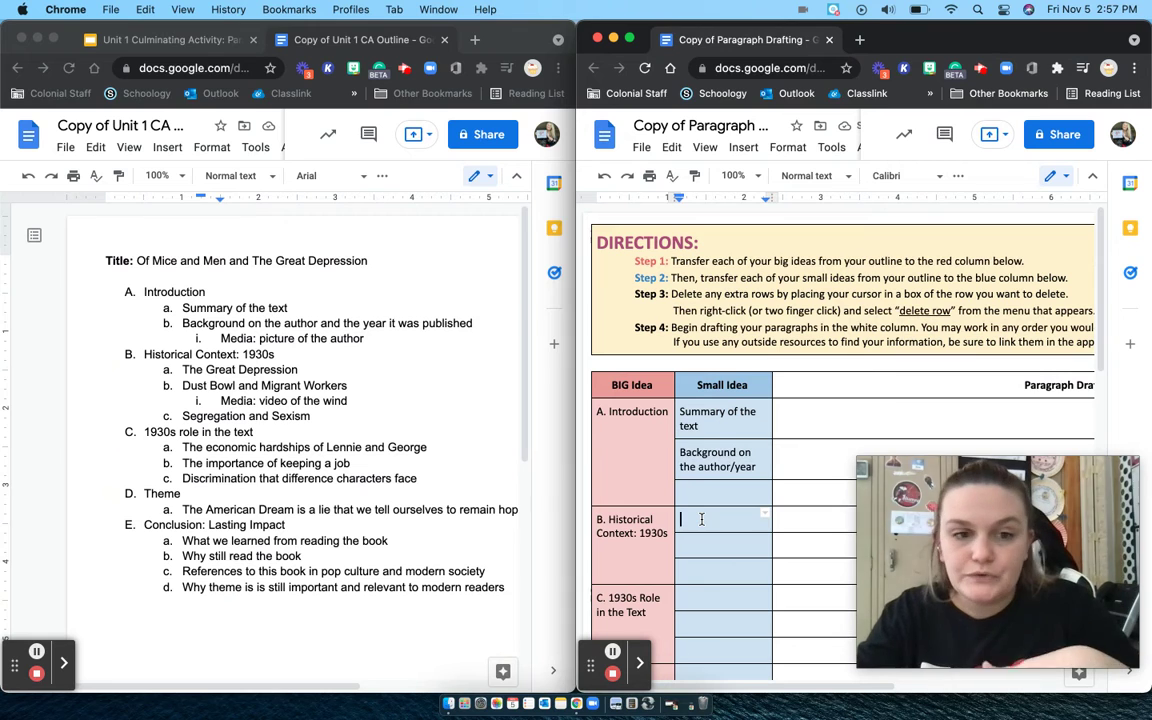
type("The G")
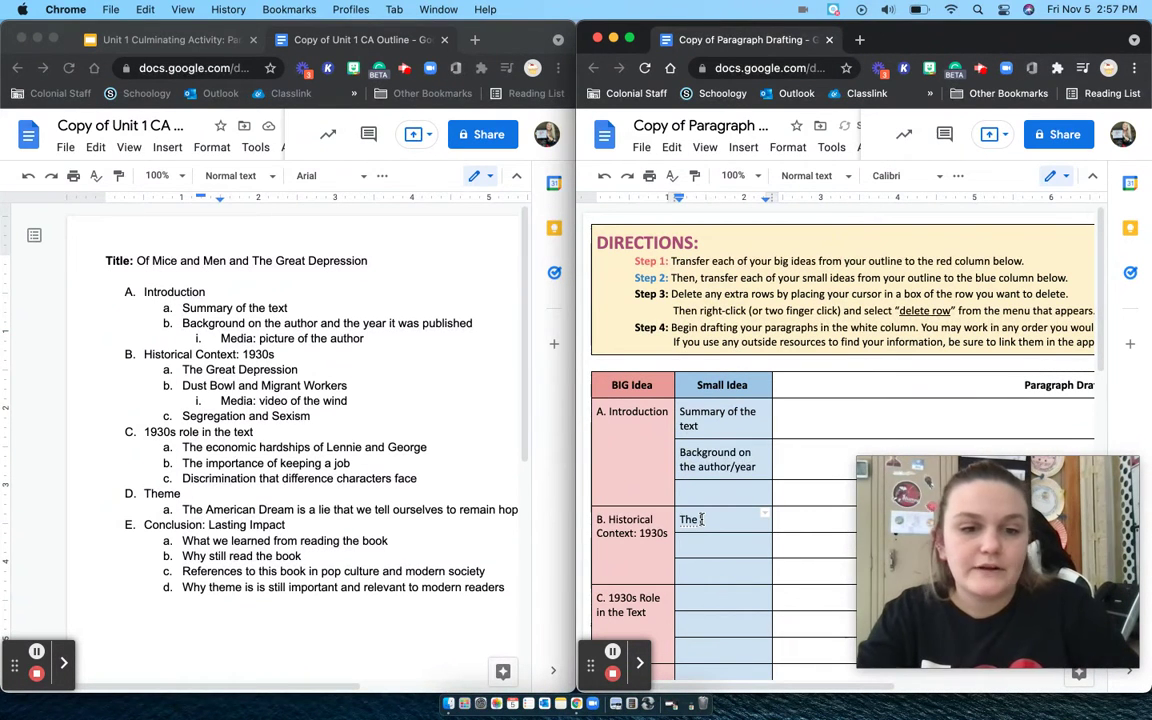
type("rea")
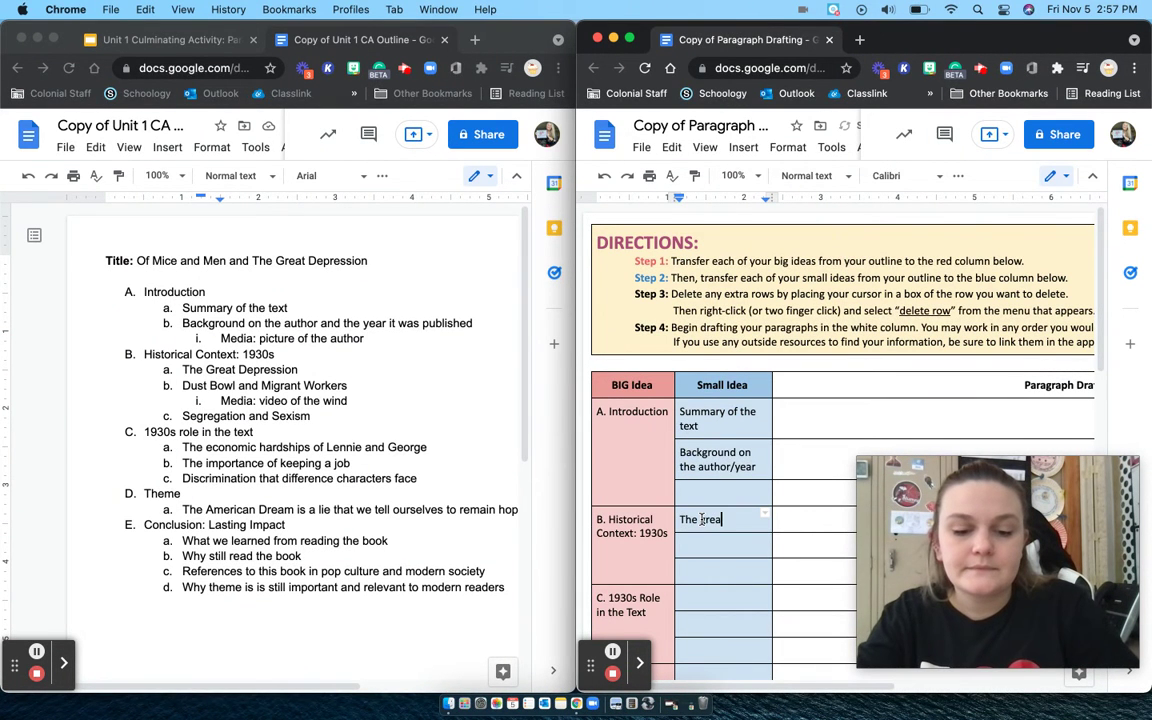
type("t depression")
key("Tab")
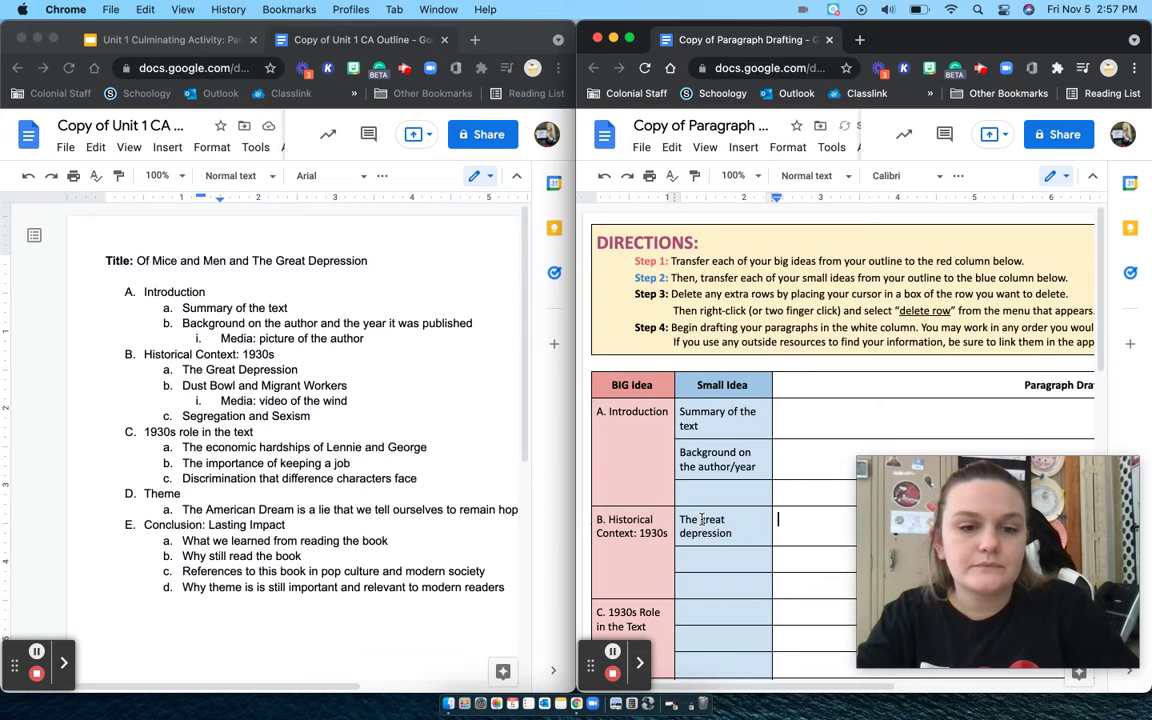
Step: Add "Dust bowl and migrant workers" and "Segregation and sexism" as the second and third small ideas under Historical Context: 1930s
left_click(685, 562)
type("dust bowl and migrant")
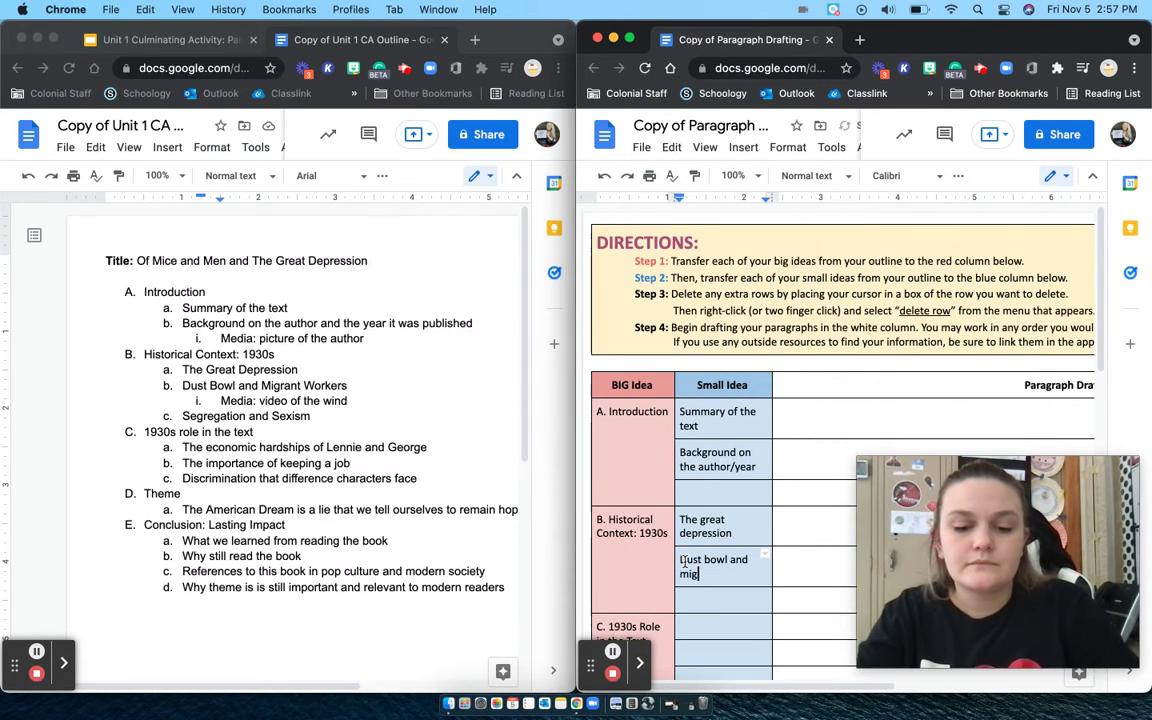
type(" workers")
key("Down")
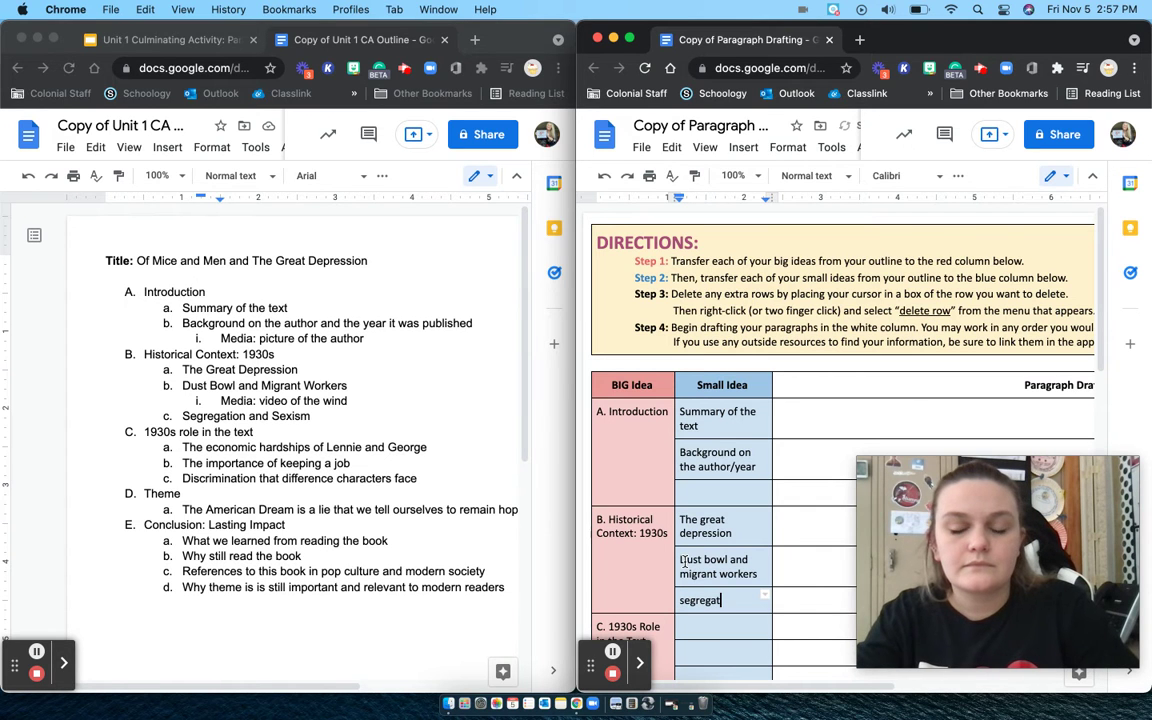
type("segregation and sexism")
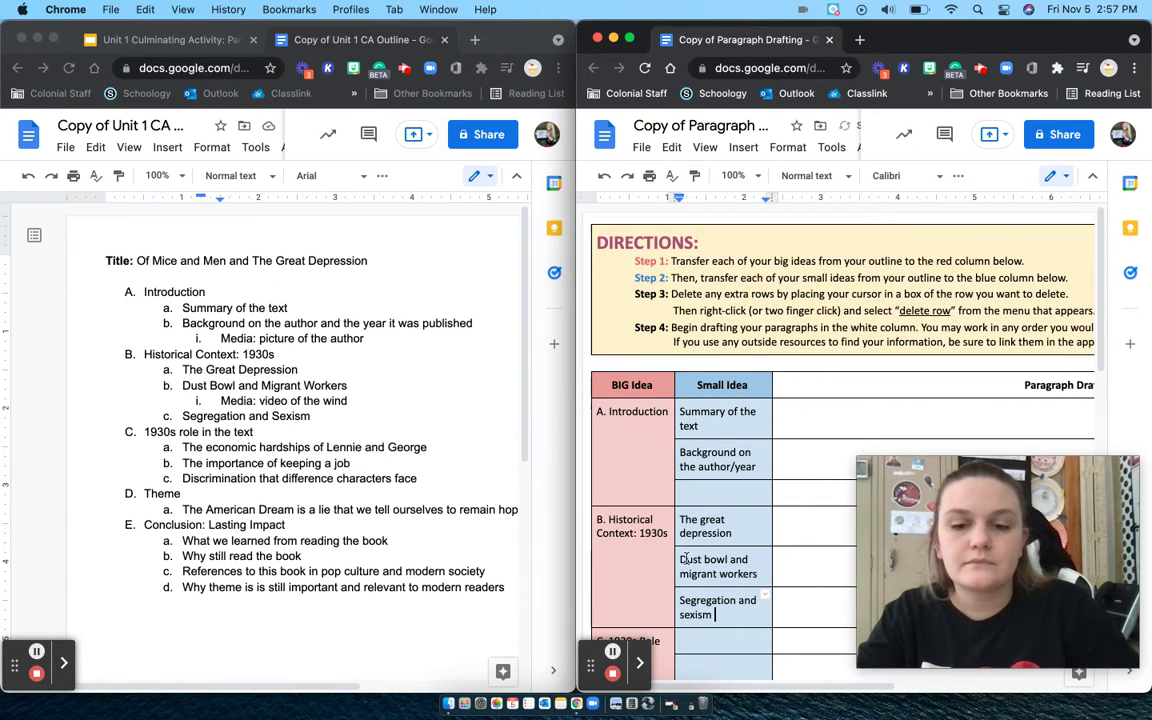
scroll(708, 514, "down", 1)
scroll(708, 514, "down", 5)
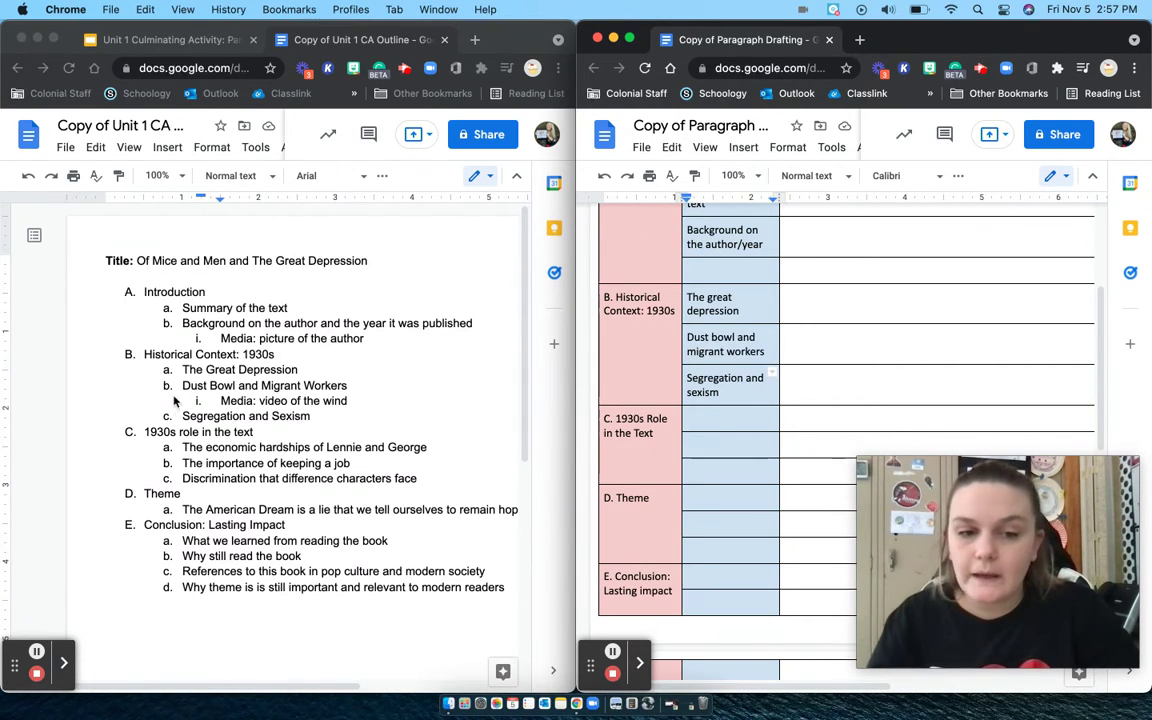
left_click(35, 652)
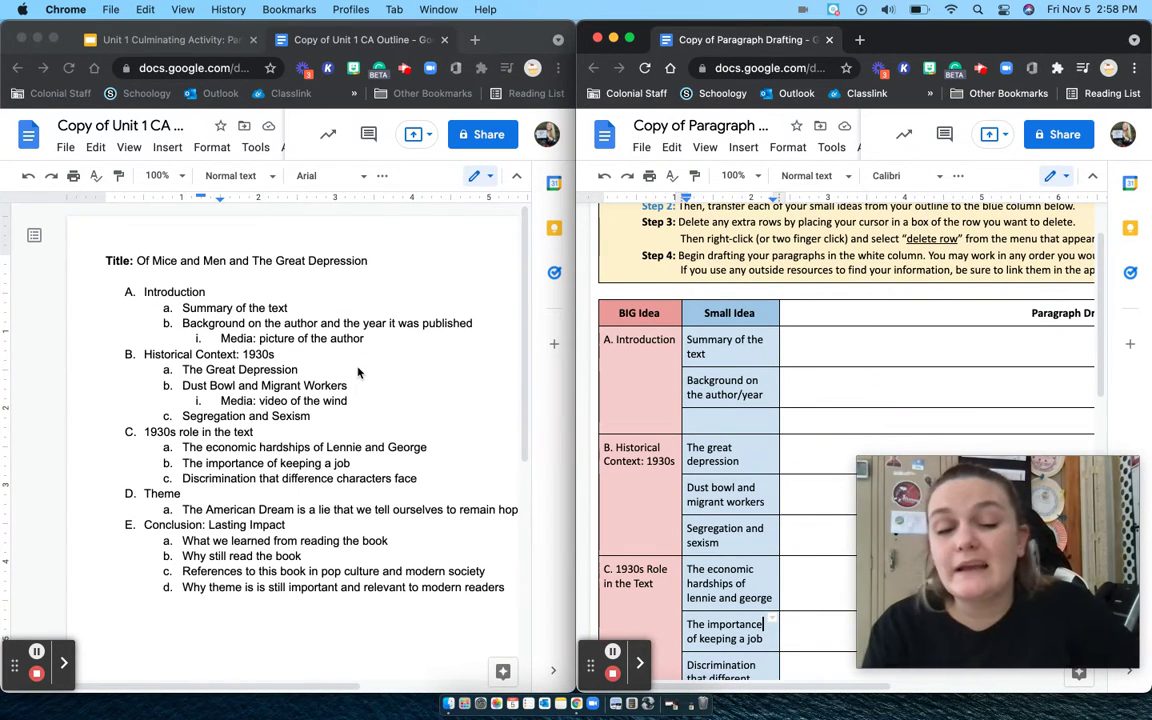
Step: Close the CA Outline, move the Paragraph Drafting document into the slides' browser window, and enlarge that window to fill the screen
left_click(446, 50)
left_click(445, 41)
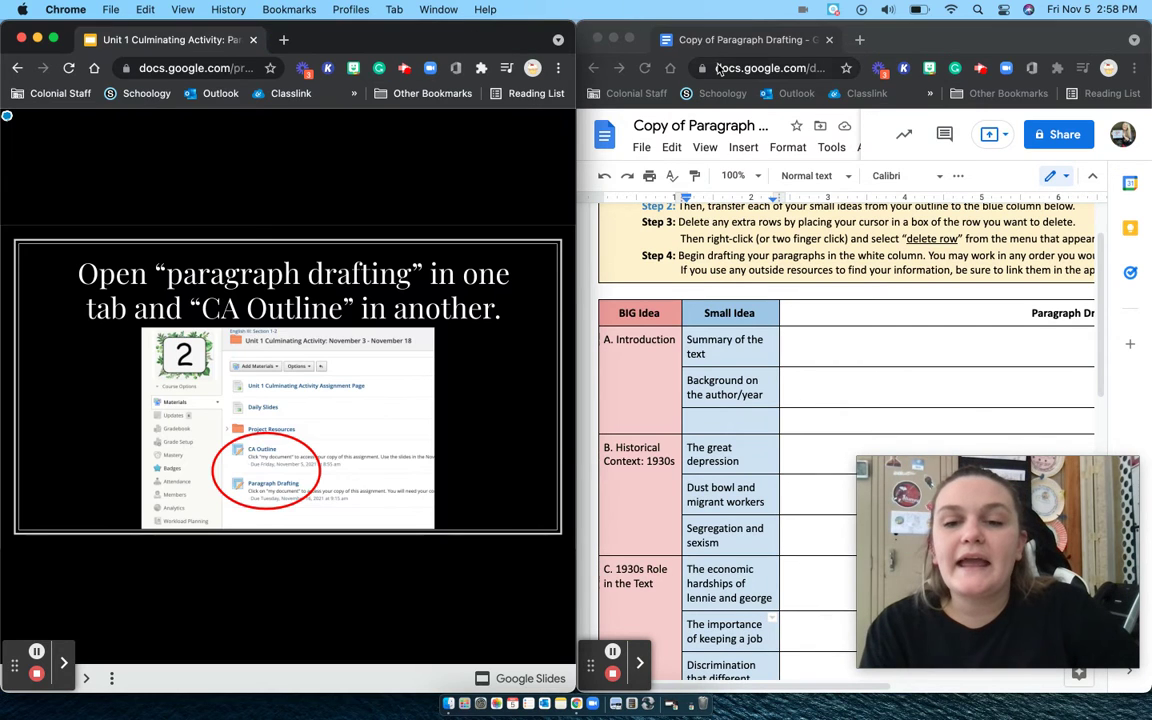
left_click_drag(738, 50, 410, 45)
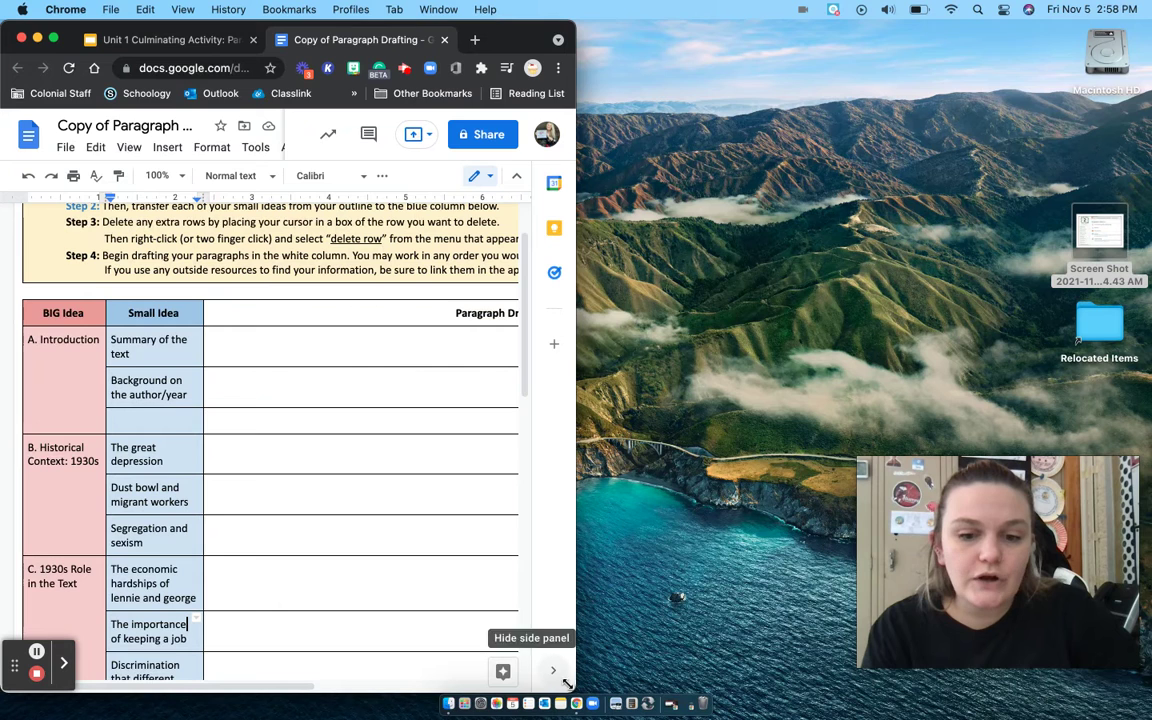
left_click_drag(576, 690, 1146, 716)
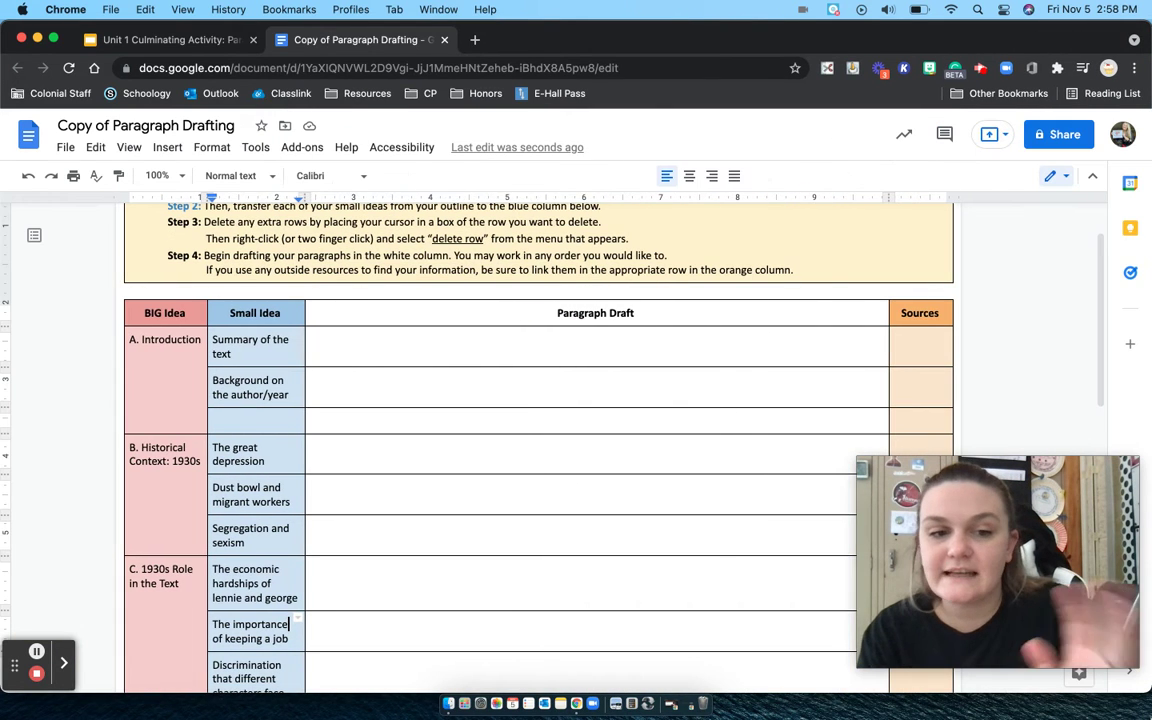
Step: Delete the empty third row under A. Introduction in the drafting table
left_click(351, 420)
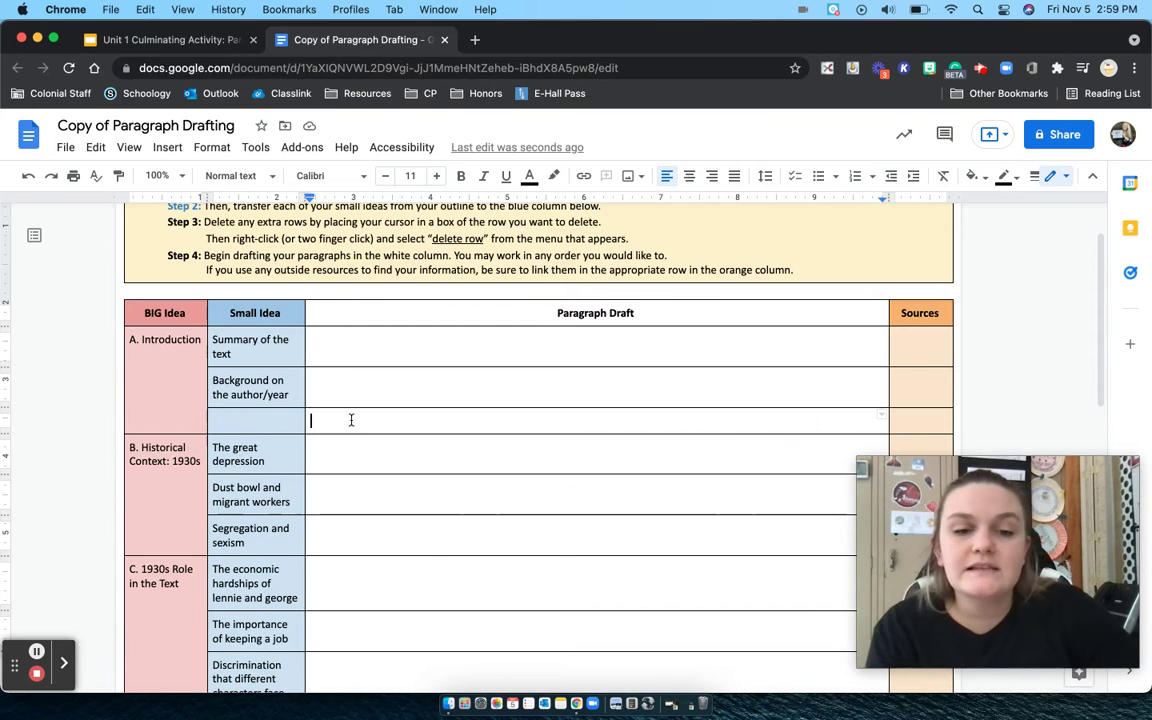
right_click(351, 420)
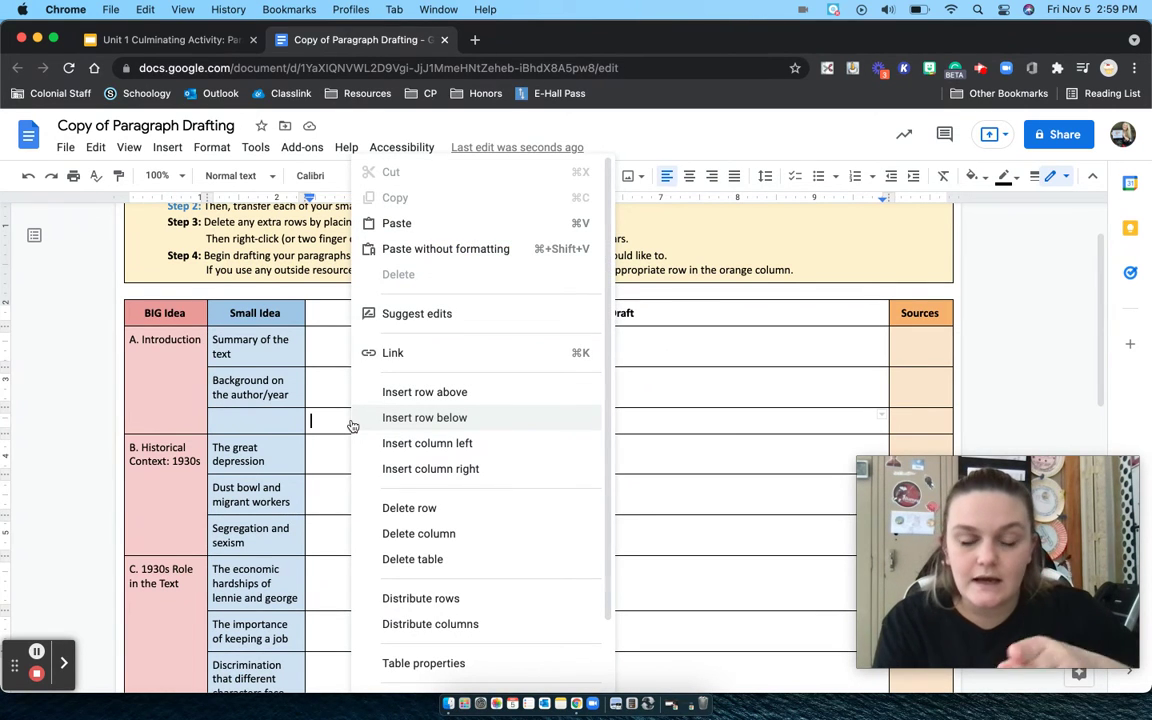
left_click(430, 510)
Step: Delete the two empty rows under D. Theme
scroll(430, 511, "down", 5)
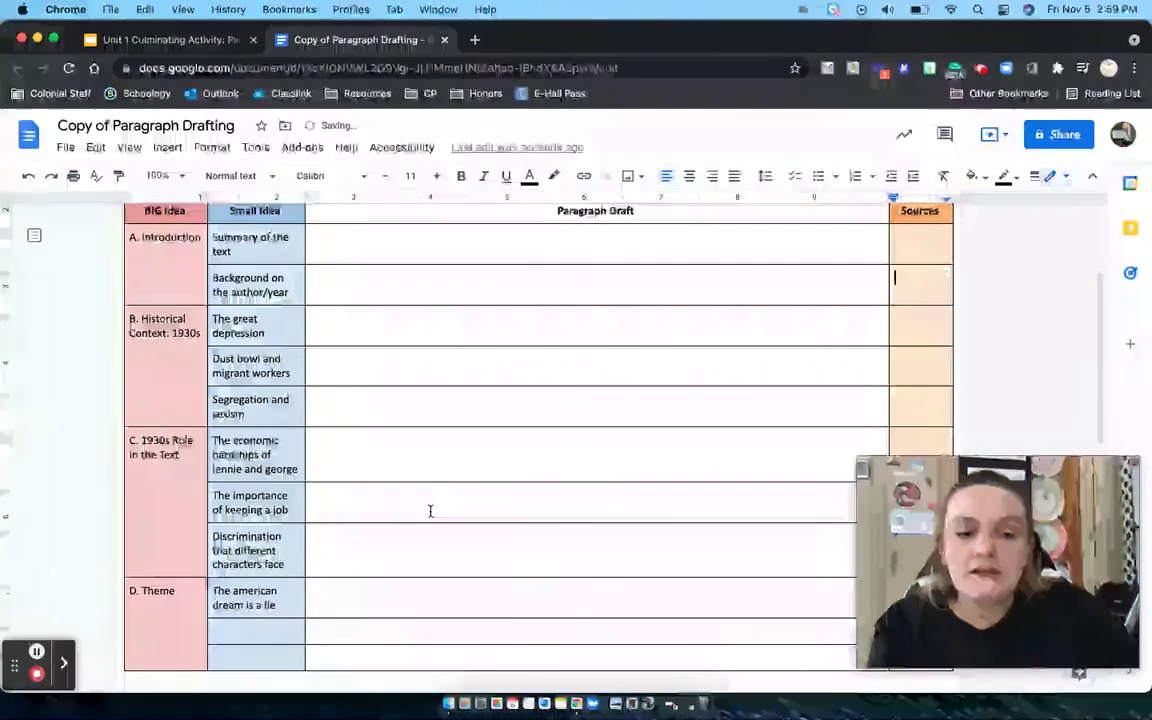
left_click_drag(271, 485, 268, 506)
right_click(272, 519)
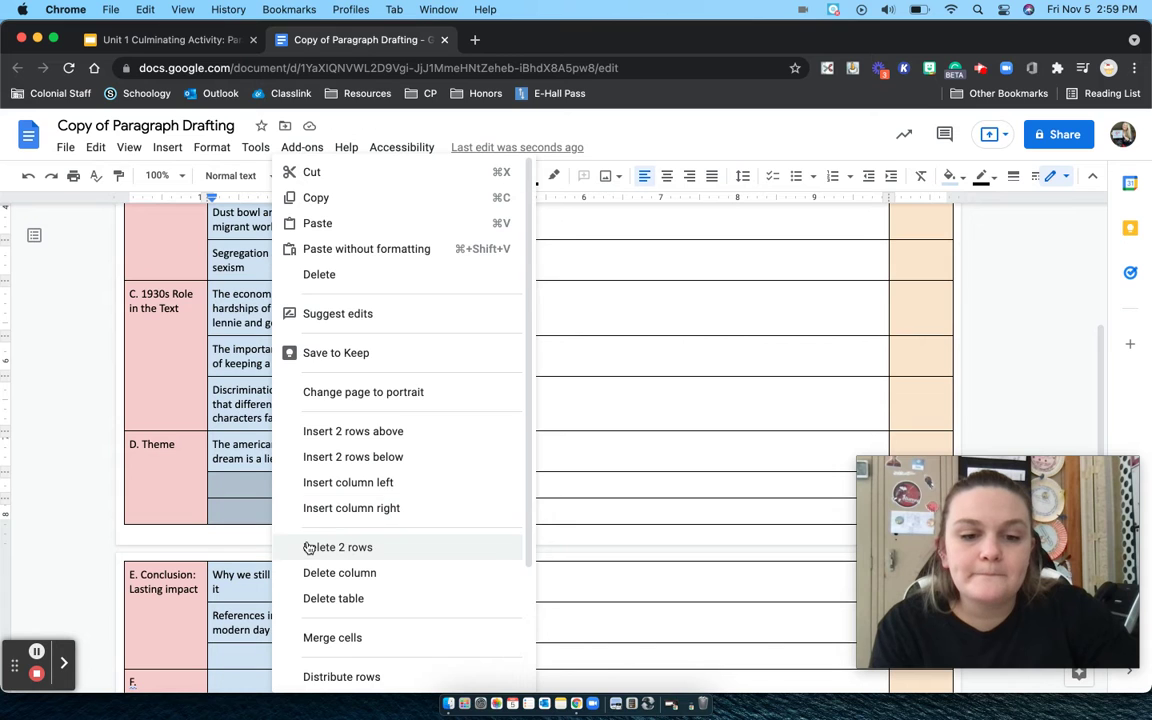
left_click(310, 547)
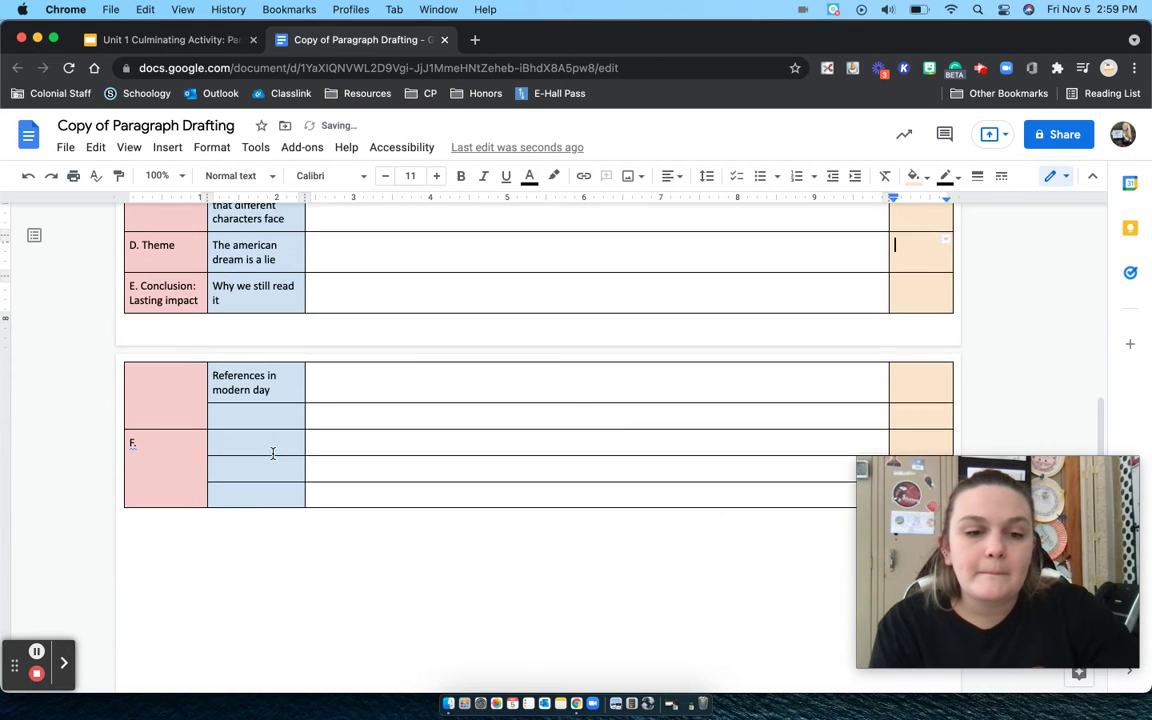
Step: Delete the four unused rows at the table's end: the Conclusion's empty row and all of section F
scroll(272, 453, "down", 1)
left_click_drag(262, 402, 261, 466)
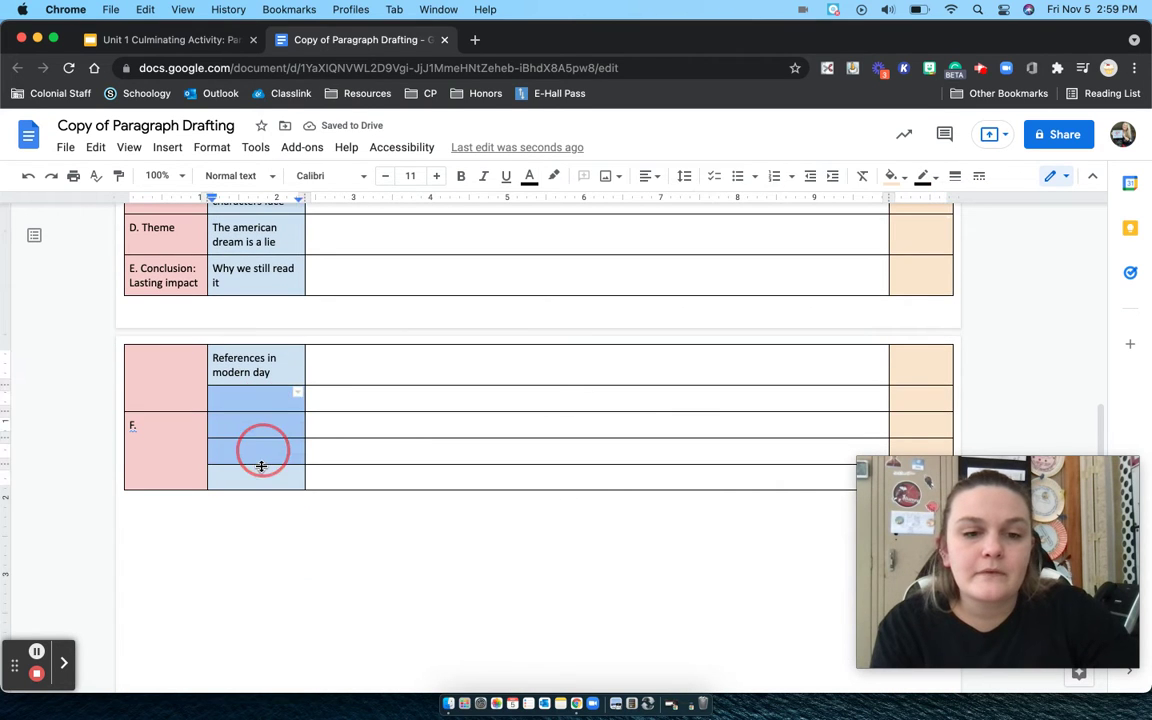
right_click(261, 466)
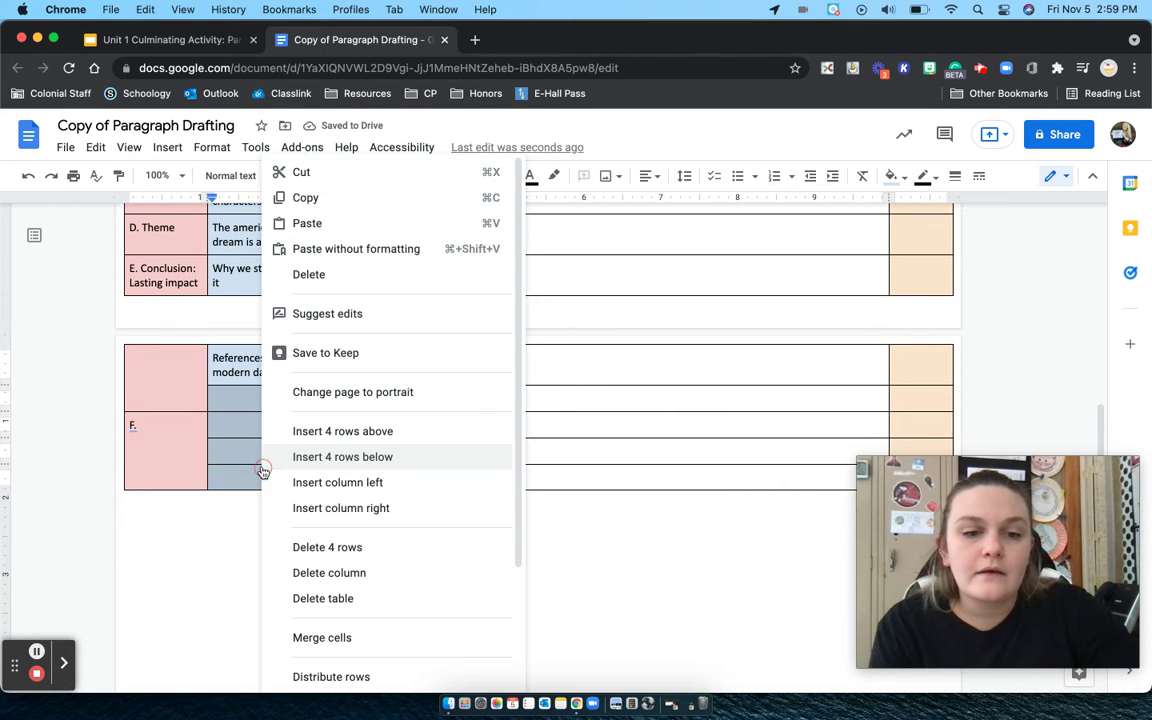
left_click(298, 548)
scroll(300, 389, "up", 3)
scroll(300, 389, "up", 5)
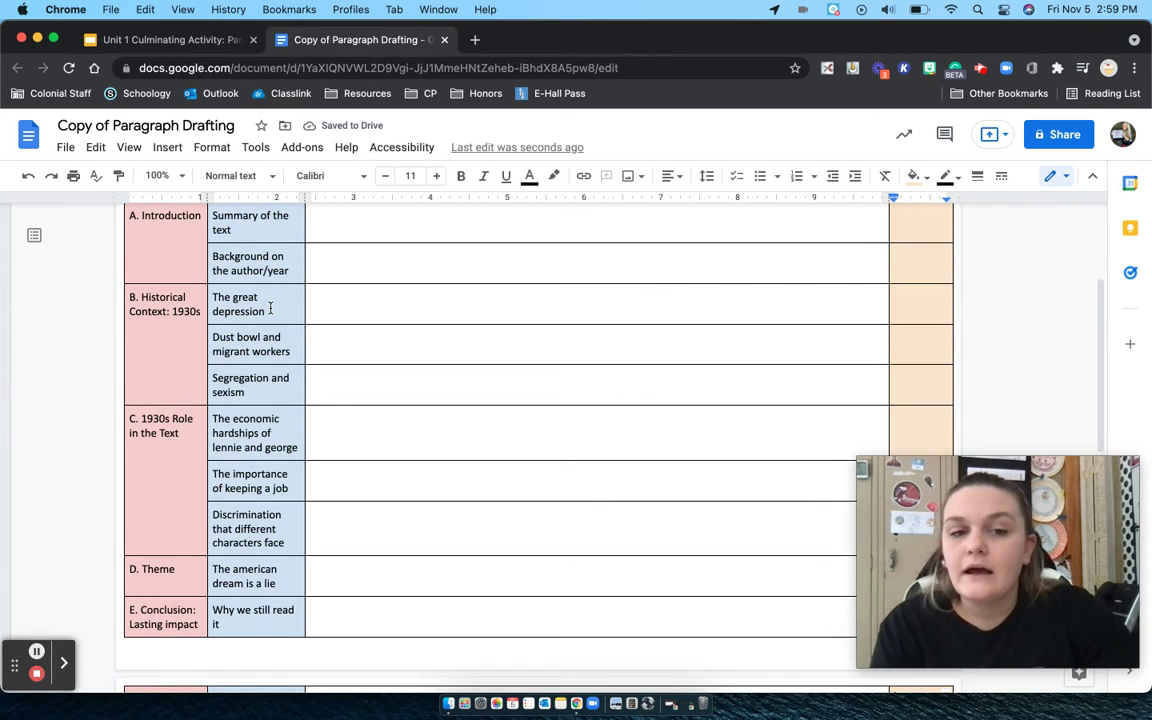
scroll(273, 305, "up", 1)
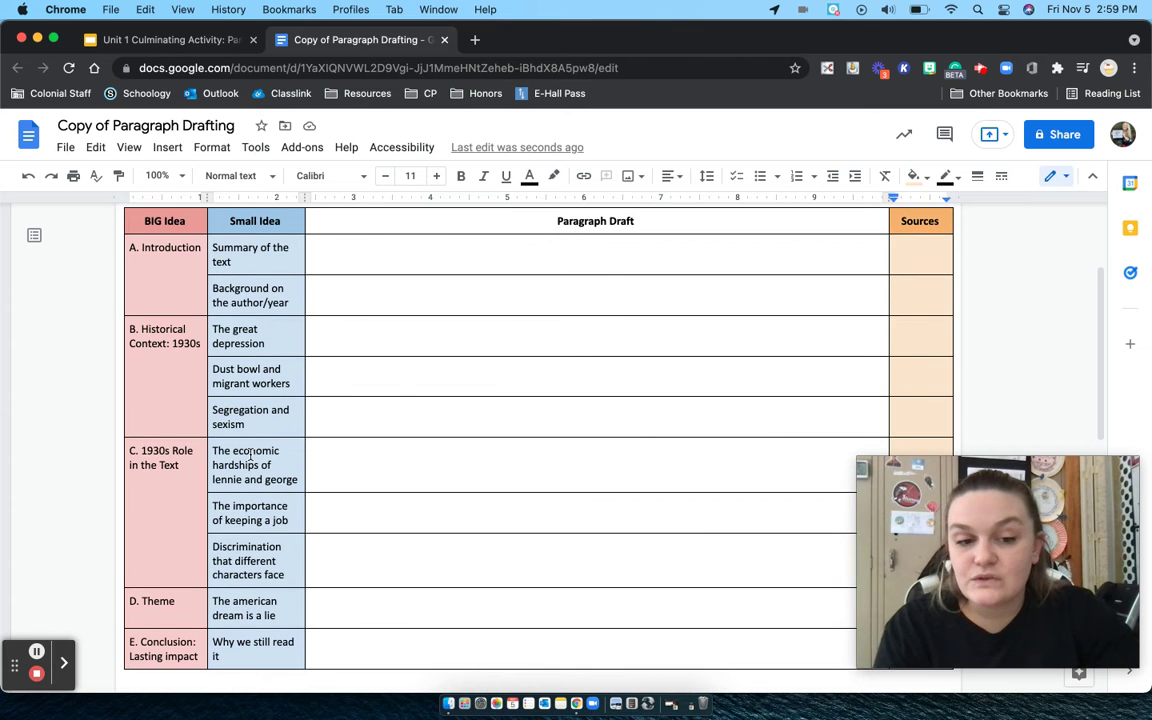
left_click(339, 418)
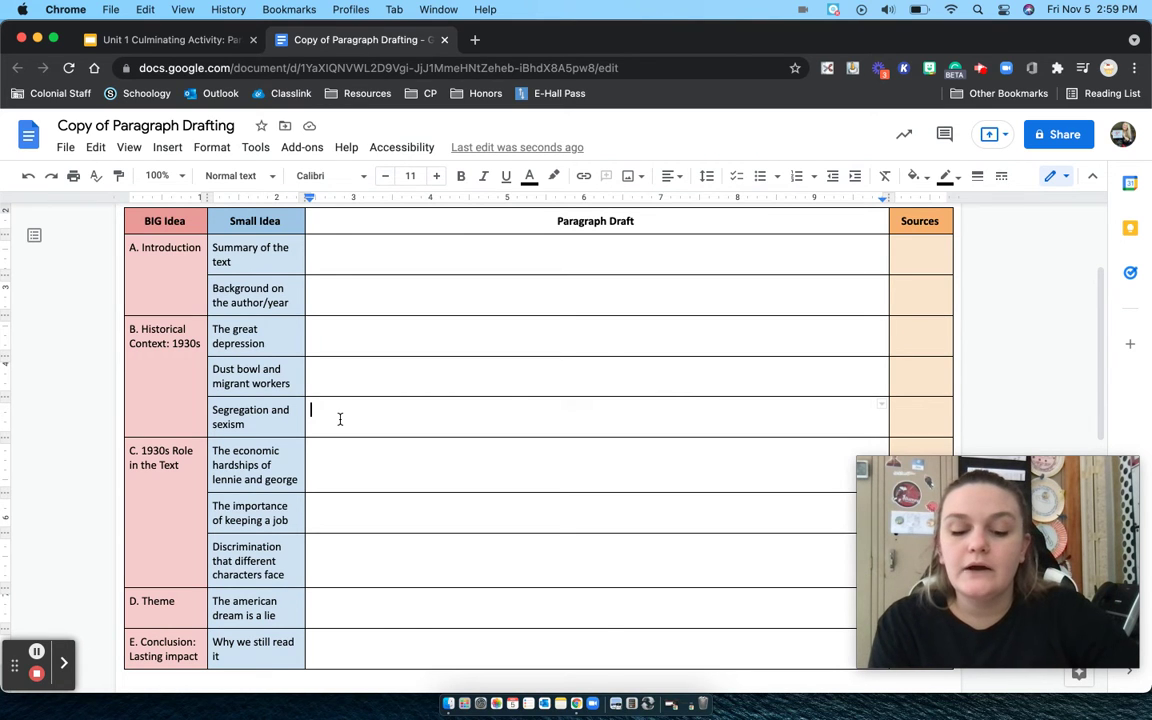
right_click(339, 418)
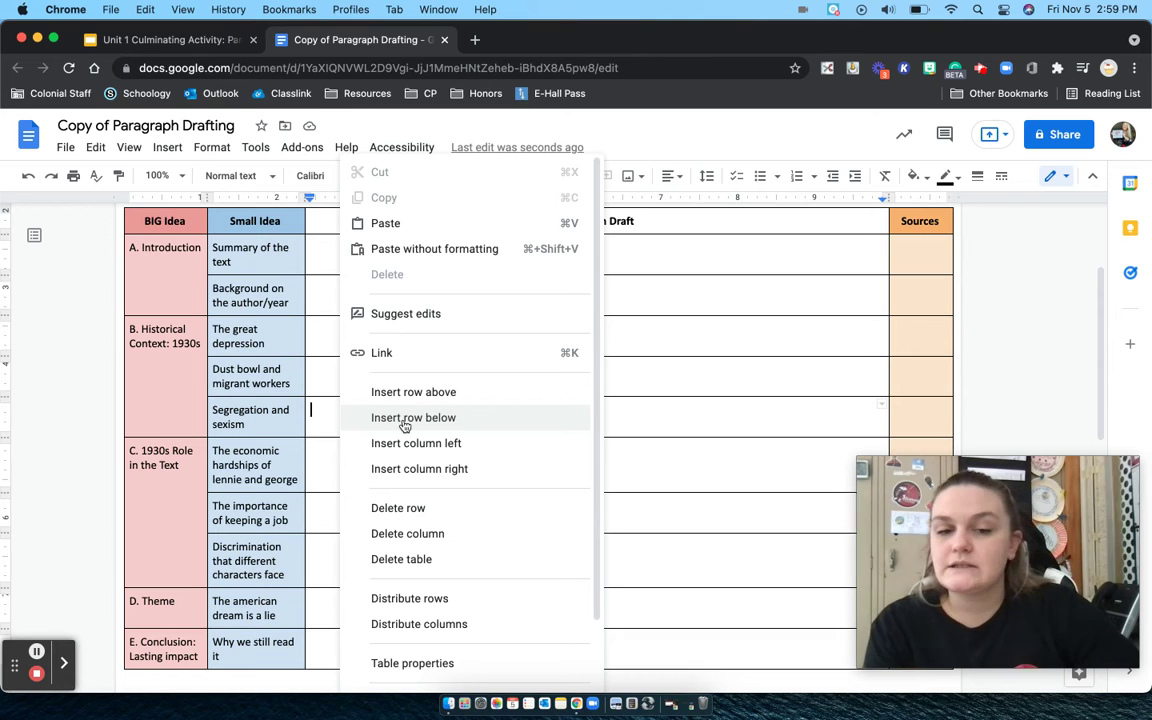
left_click(250, 422)
Step: Place the cursor in the Paragraph Draft cell beside "Summary of the text" and look over the directions and trimmed table
scroll(250, 422, "up", 1)
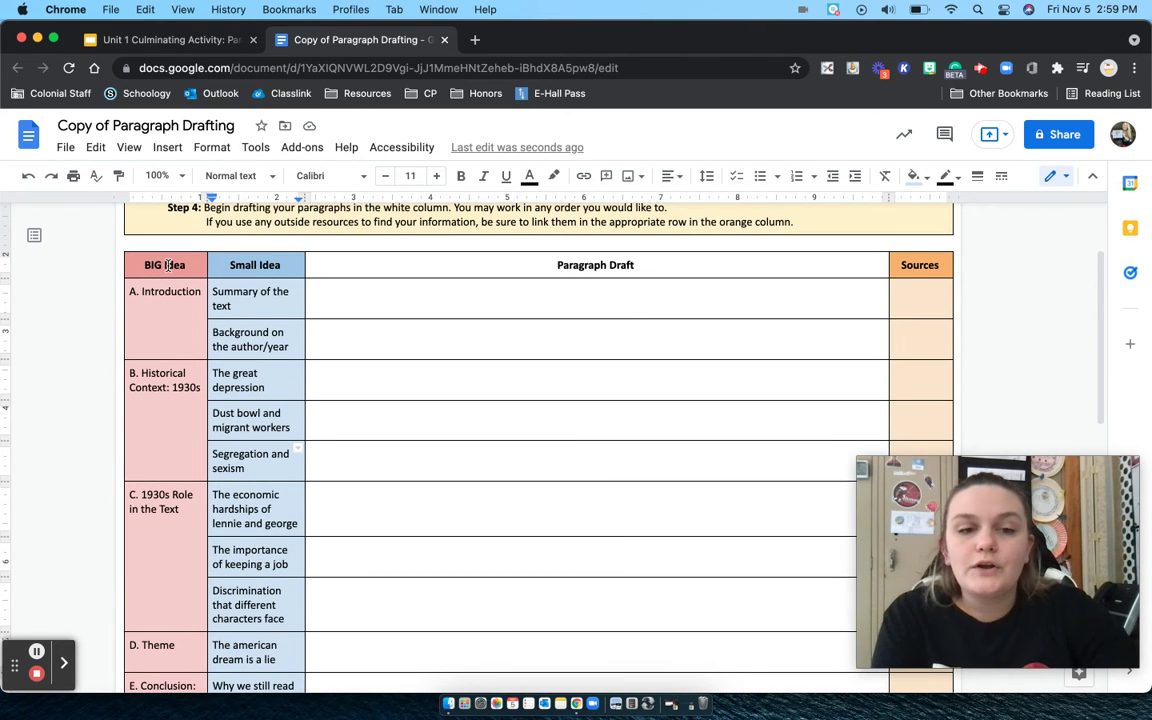
scroll(296, 296, "up", 2)
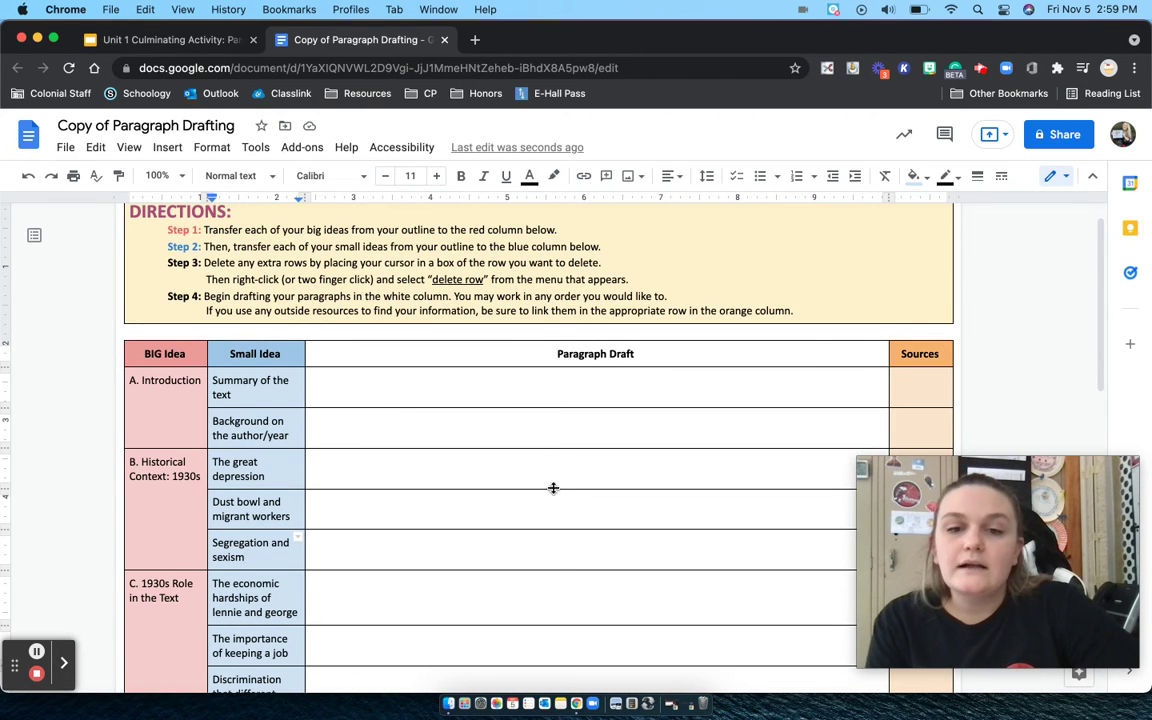
left_click(517, 396)
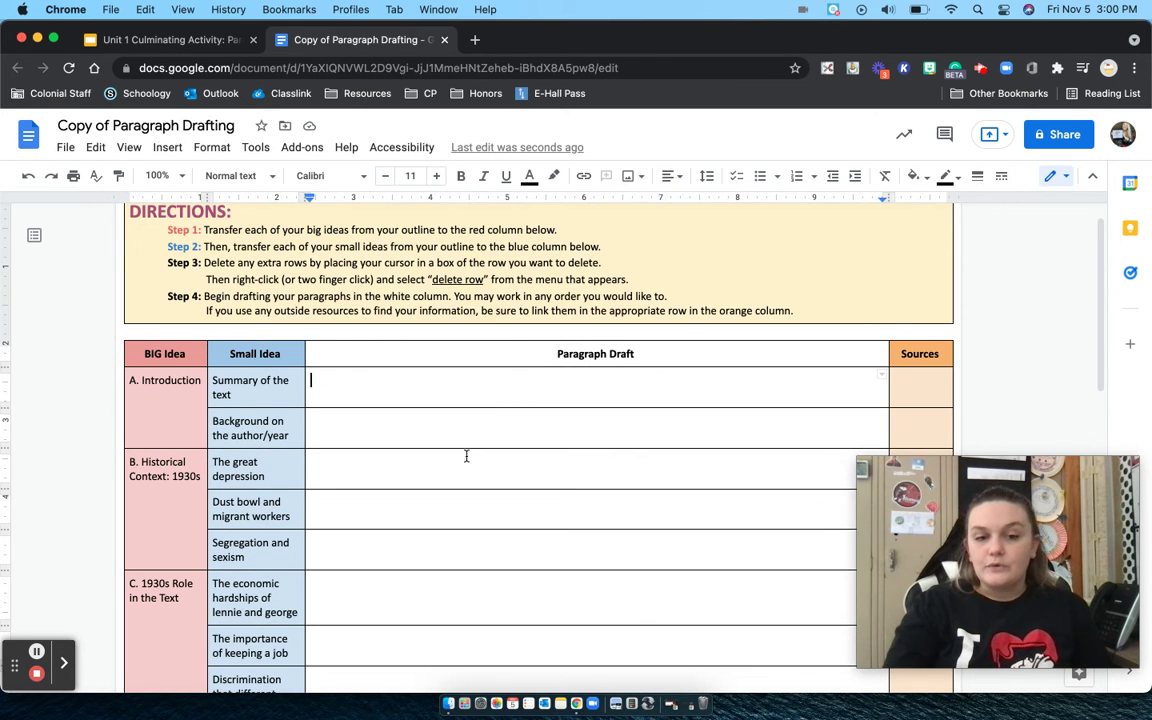
scroll(471, 440, "down", 3)
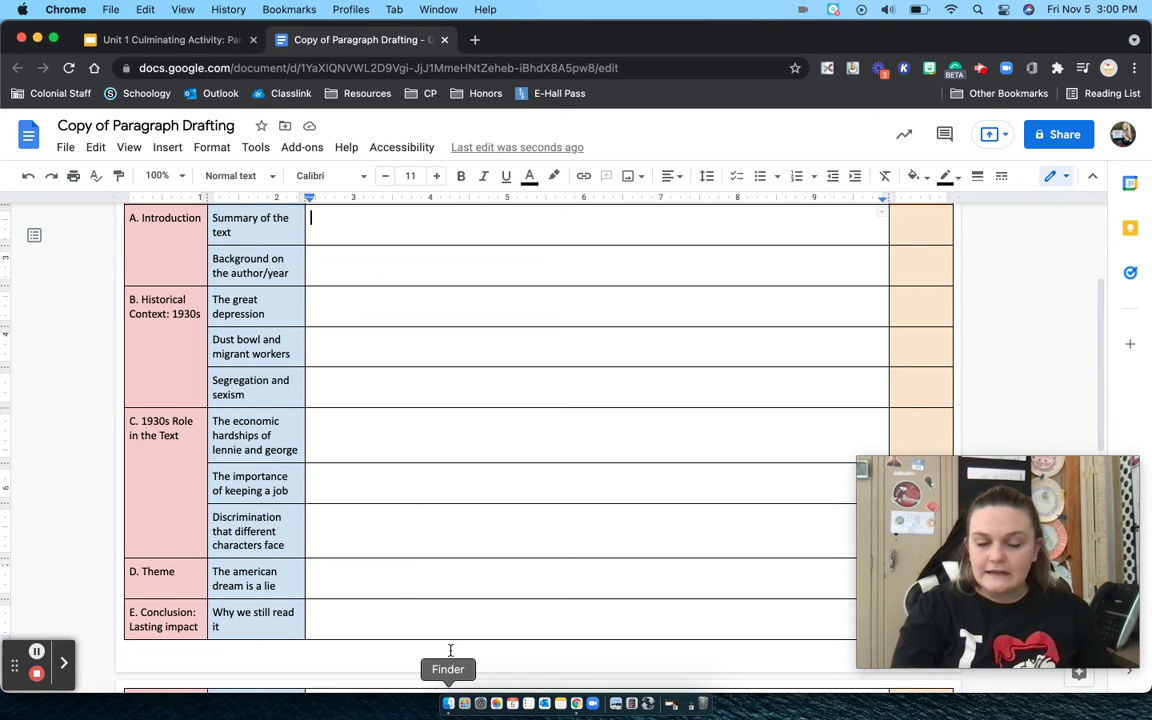
scroll(476, 568, "up", 4)
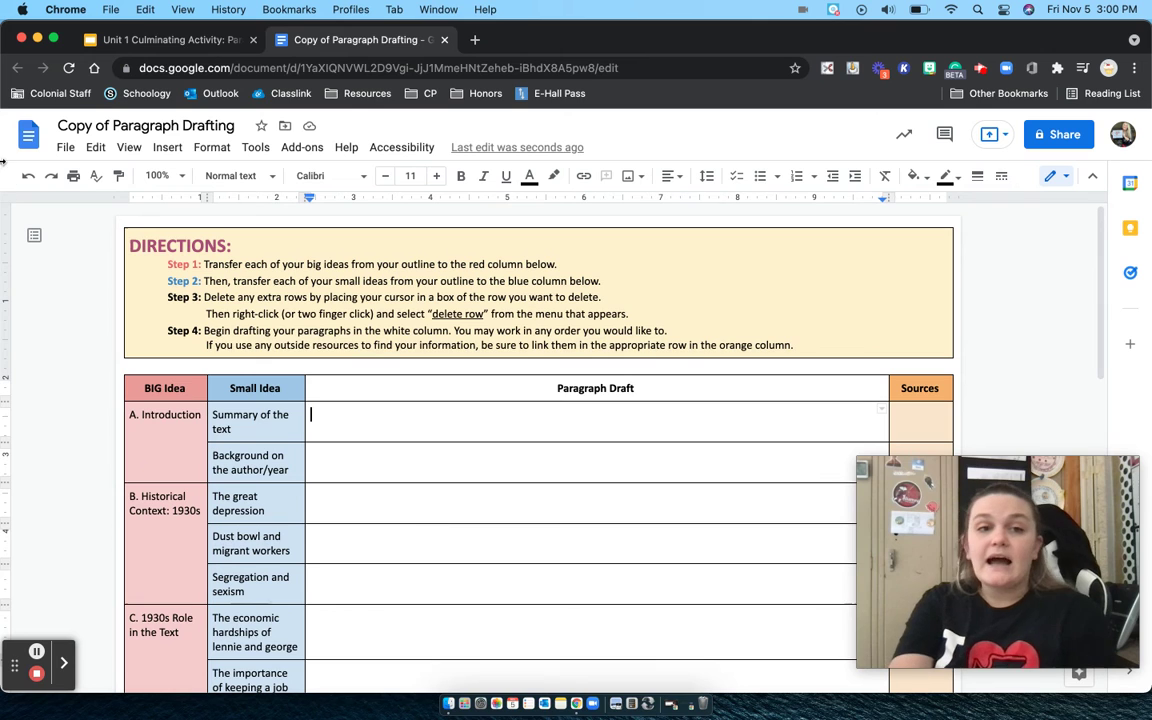
Step: Return to the Unit 1 Culminating Activity slides and advance to the "Basic Paragraph Structure" slide
left_click(180, 39)
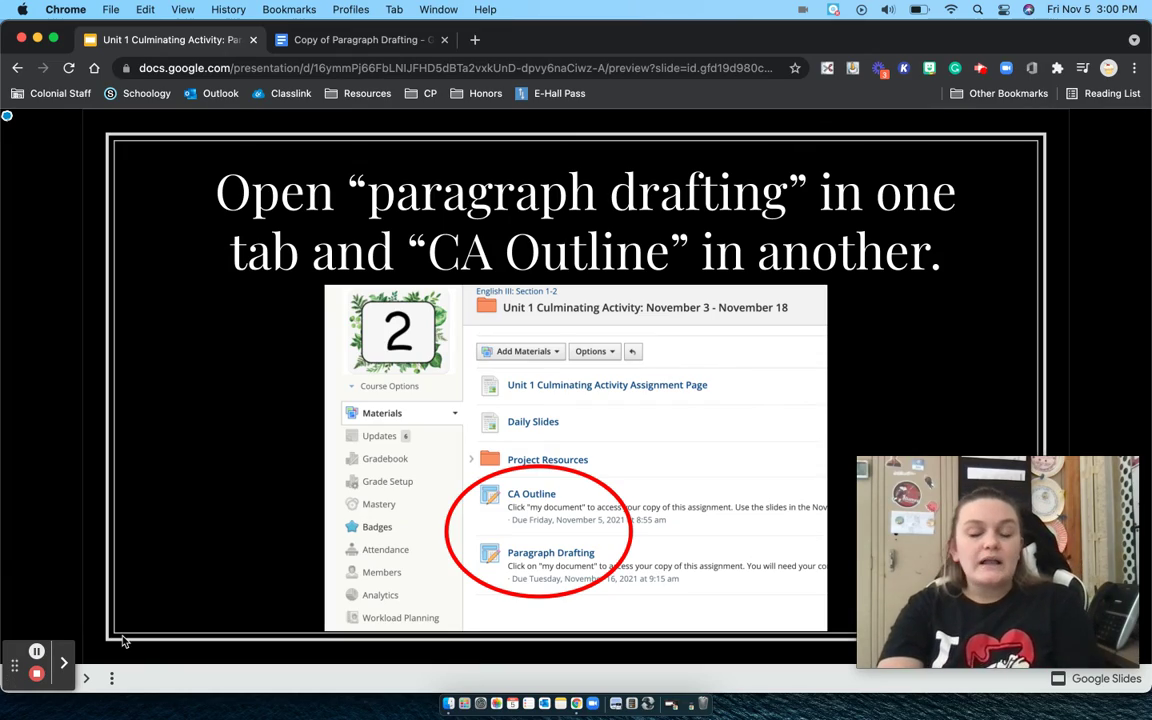
key("Right")
key("Right")
key("Right")
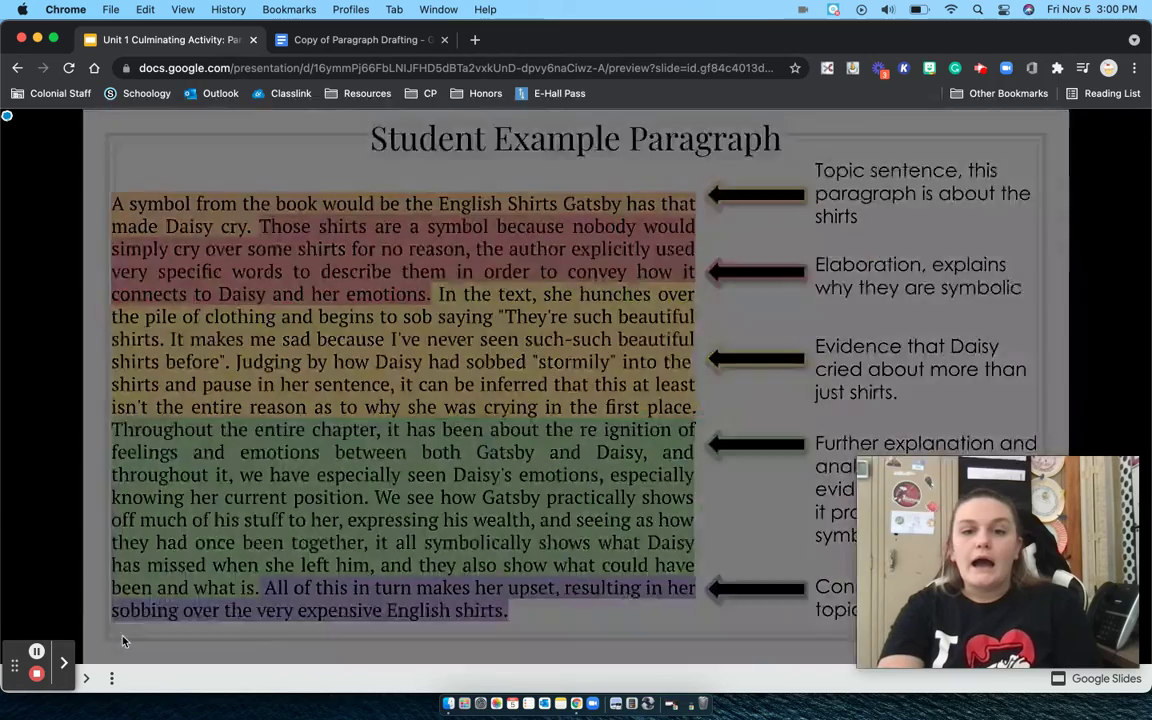
key("Right")
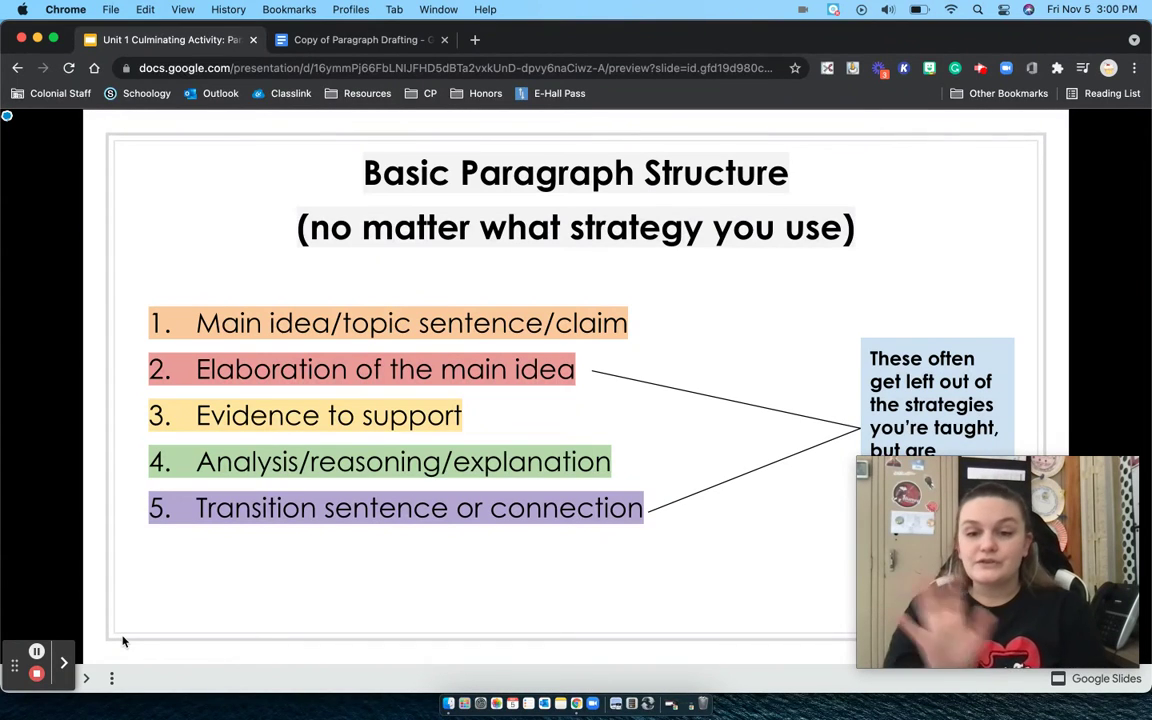